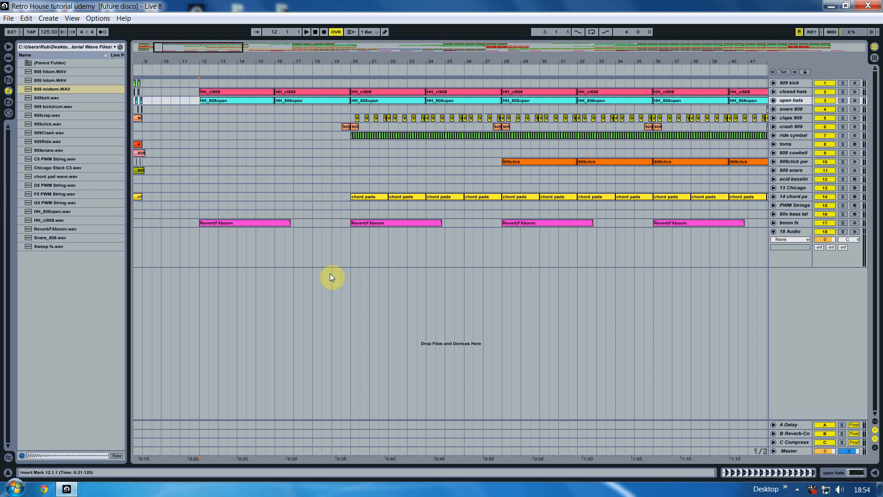
# Step: Place the Sweep fx.wav sample on the empty 18 Audio track so that it starts at bar 16
pyautogui.click(797, 232)
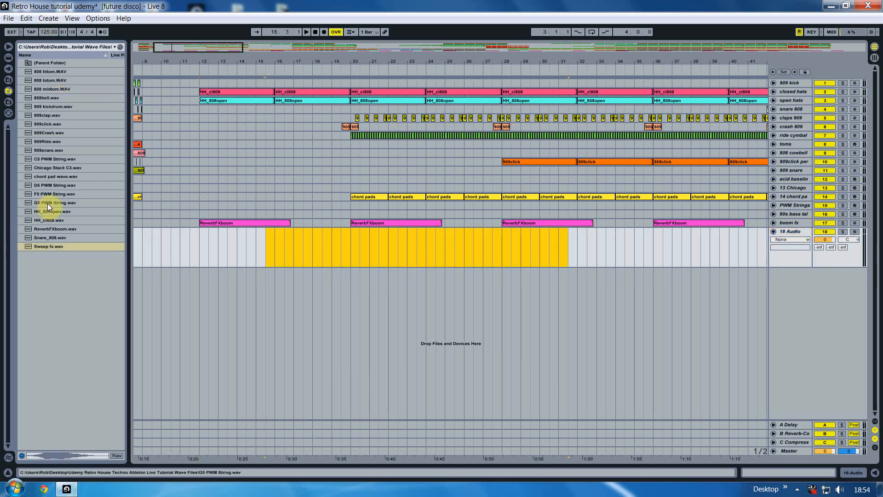
pyautogui.click(49, 246)
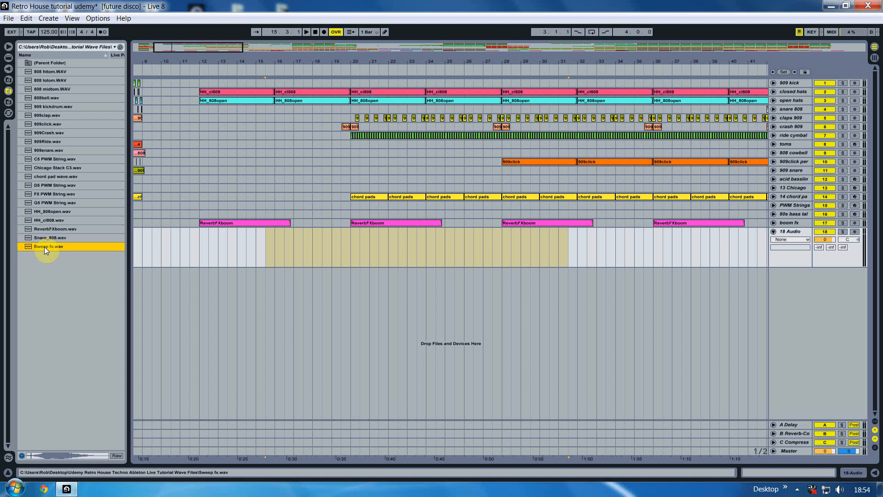
pyautogui.moveTo(45, 246); pyautogui.dragTo(273, 248)
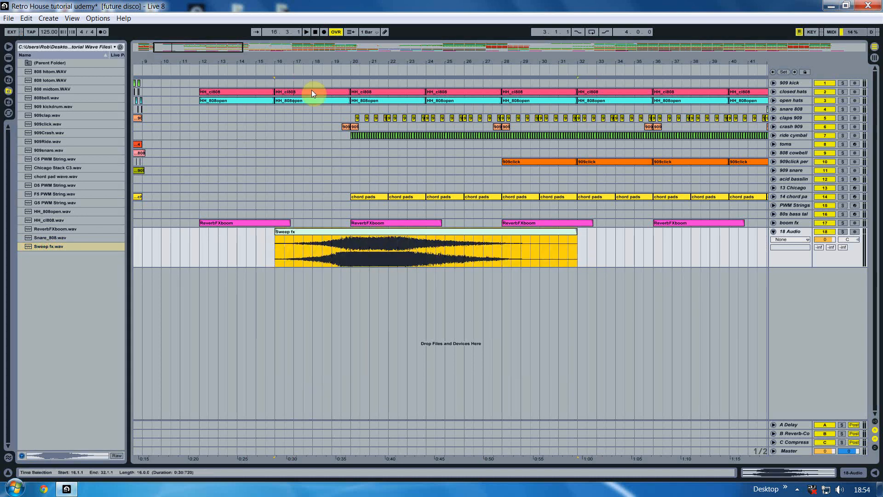
# Step: Reduce the Sweep fx clip's gain and set its track volume to -2.7
pyautogui.moveTo(335, 61); pyautogui.dragTo(333, 27)
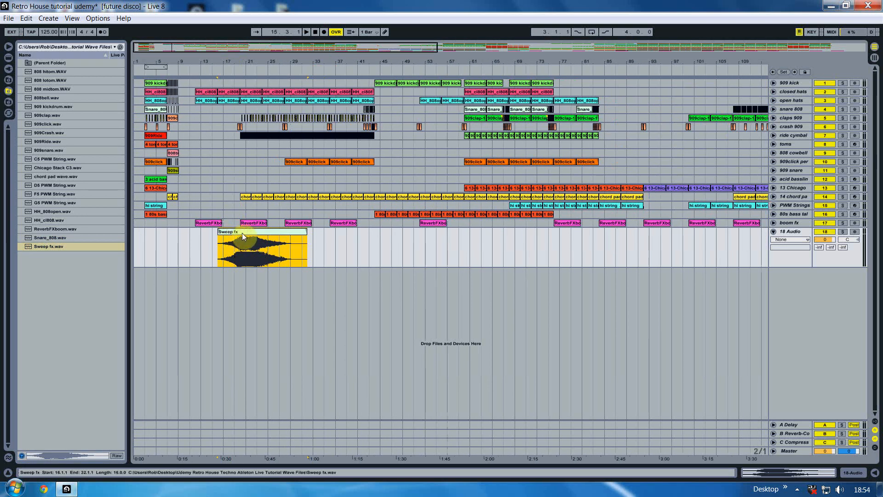
pyautogui.doubleClick(242, 233)
pyautogui.moveTo(175, 440); pyautogui.dragTo(175, 441)
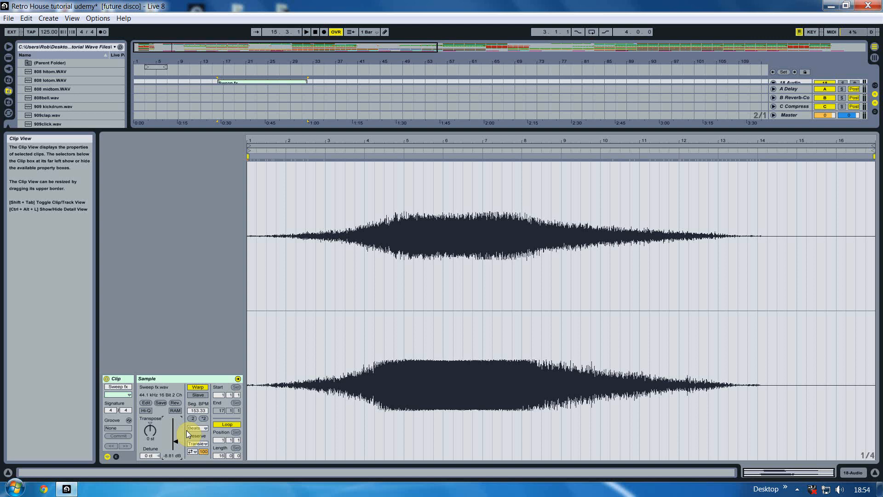
pyautogui.click(874, 473)
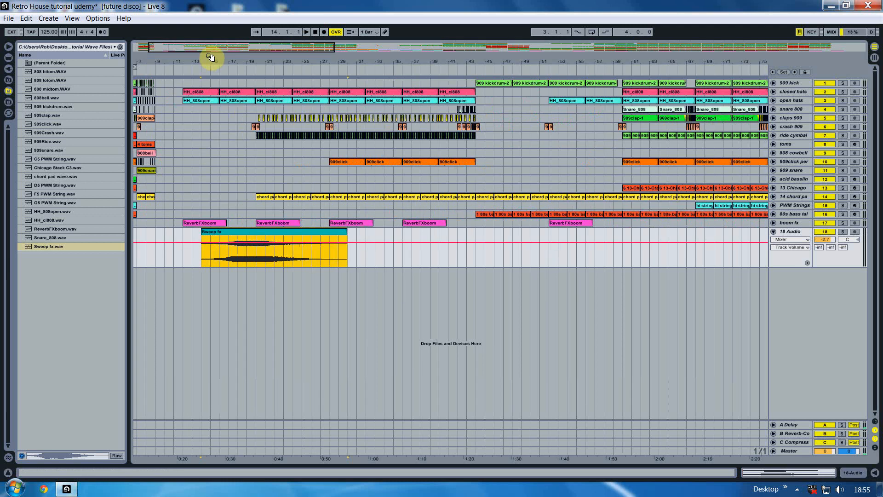
# Step: Move the Sweep fx clip to start at bar 17 and play the arrangement from there
pyautogui.moveTo(211, 57); pyautogui.dragTo(380, 179)
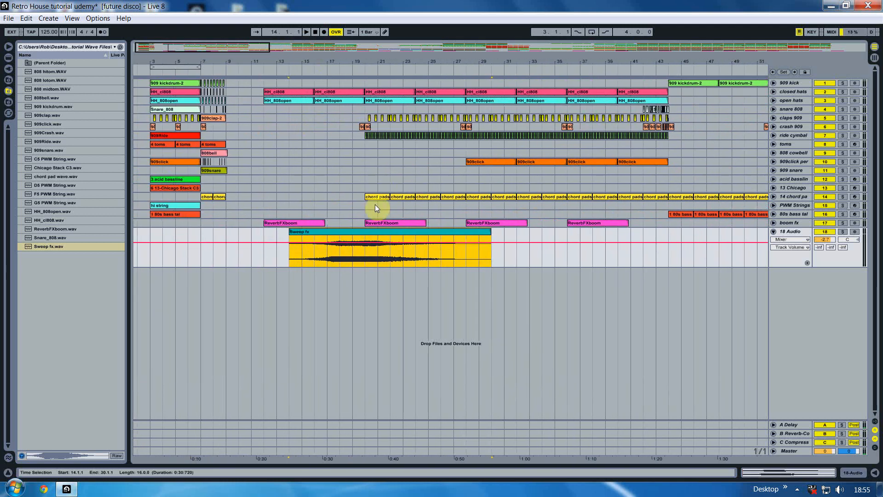
pyautogui.moveTo(311, 231); pyautogui.dragTo(347, 234)
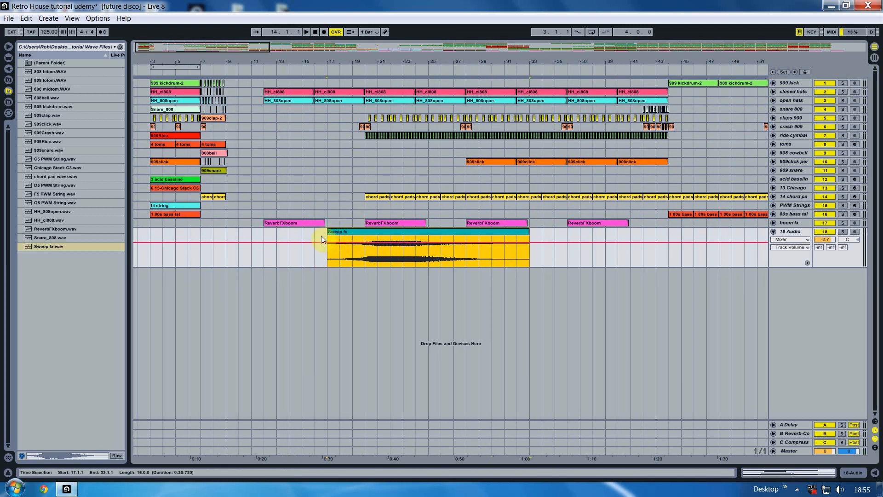
pyautogui.click(325, 237)
pyautogui.press('space')
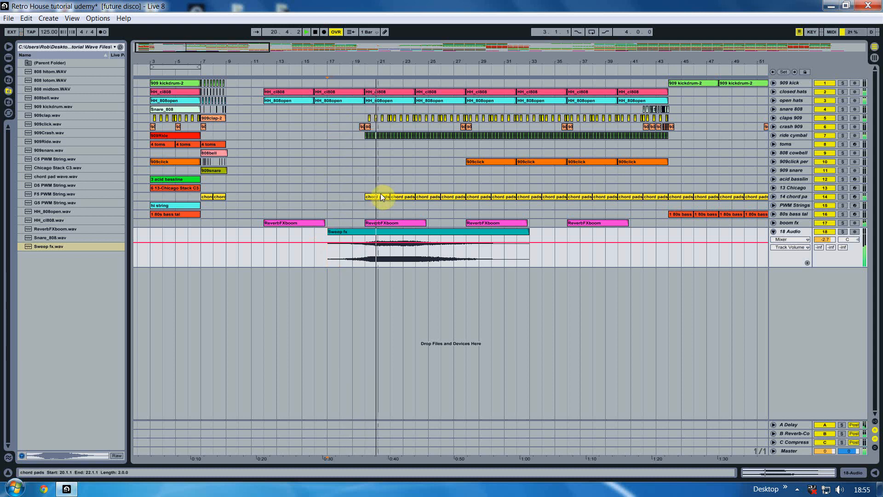
# Step: Turn Warp off and back on for the Sweep fx clip so its segment tempo matches 125 BPM
pyautogui.click(379, 236)
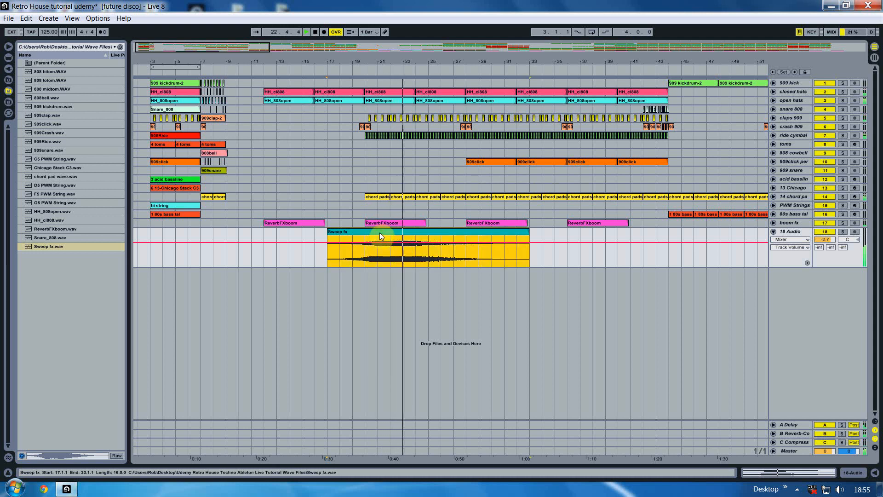
pyautogui.doubleClick(379, 236)
pyautogui.doubleClick(197, 388)
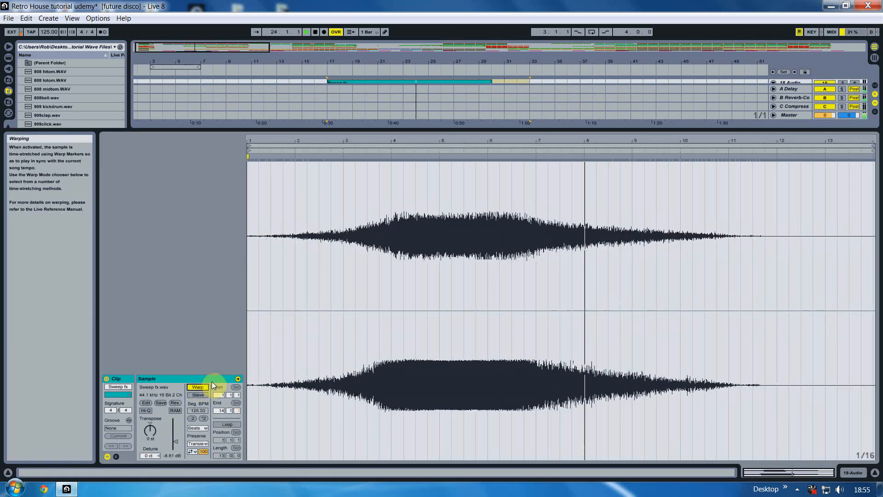
pyautogui.click(875, 472)
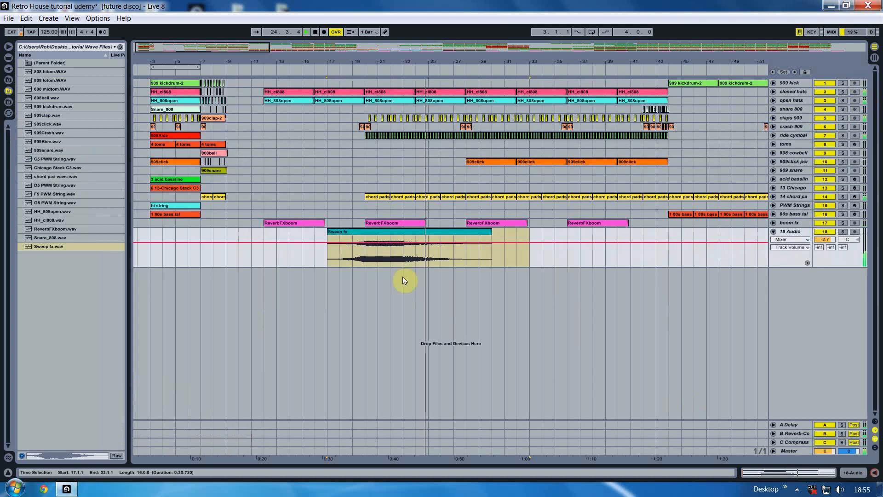
# Step: Restart playback from bar 17 to listen to the rewarped Sweep fx clip in the arrangement
pyautogui.click(325, 236)
pyautogui.press('space')
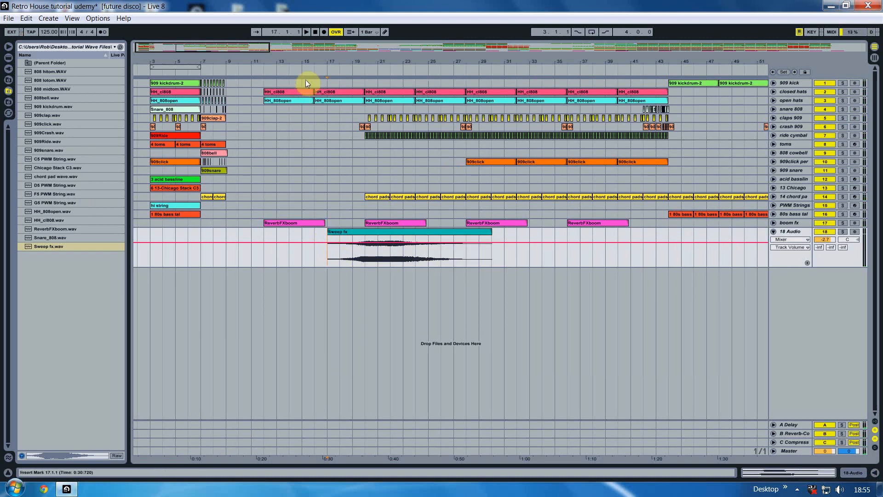
pyautogui.moveTo(328, 54); pyautogui.dragTo(252, 138)
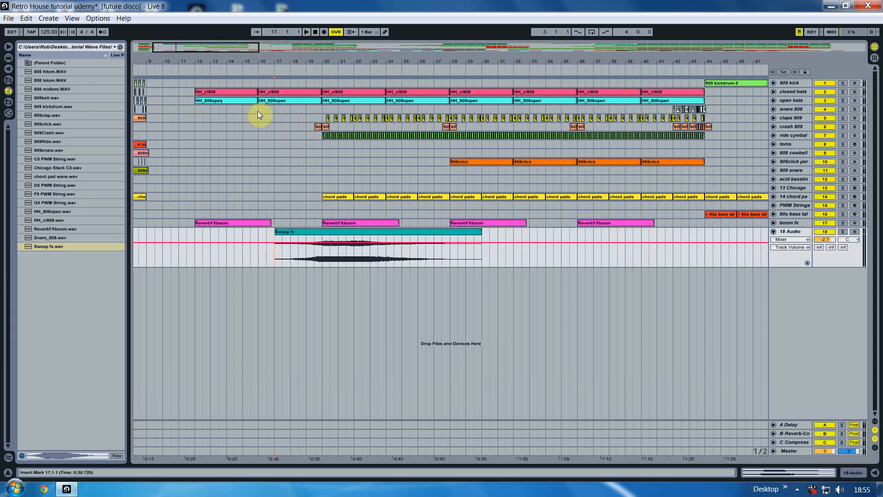
pyautogui.click(274, 236)
pyautogui.press('space')
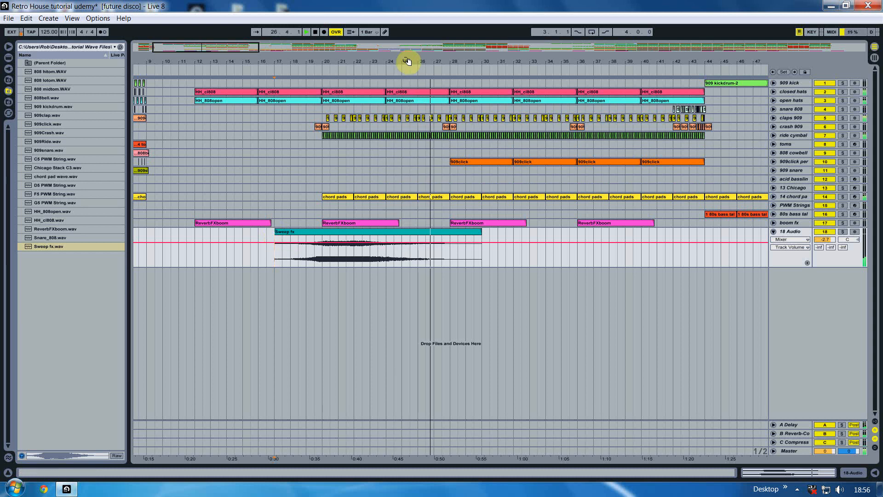
# Step: Rename the 18 Audio track as sweep fx
pyautogui.moveTo(409, 62); pyautogui.dragTo(408, 31)
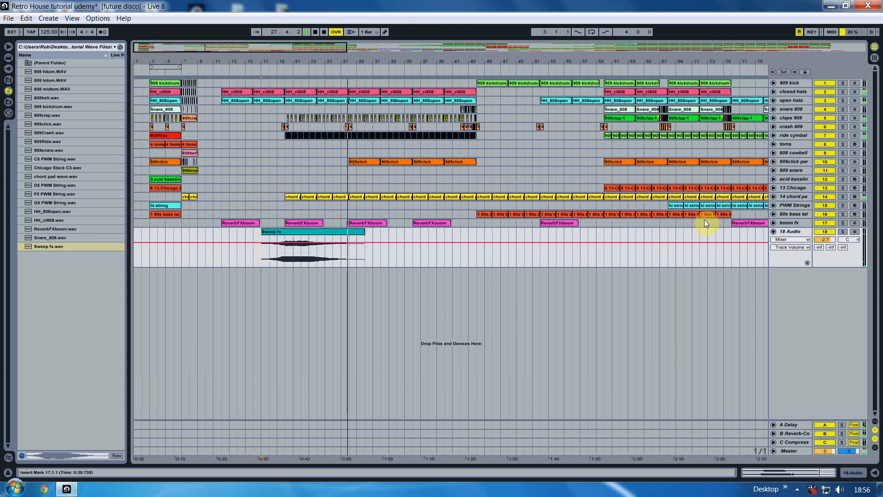
pyautogui.rightClick(795, 235)
pyautogui.click(740, 266)
pyautogui.write('sweep fx')
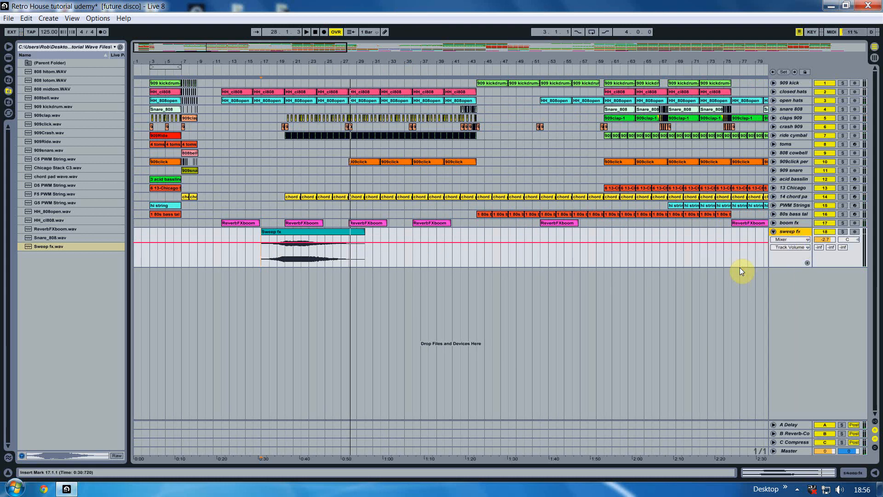
# Step: Copy the Sweep fx clip to bar 40, play from there, and collapse the sweep fx track
pyautogui.moveTo(281, 236); pyautogui.dragTo(468, 241)
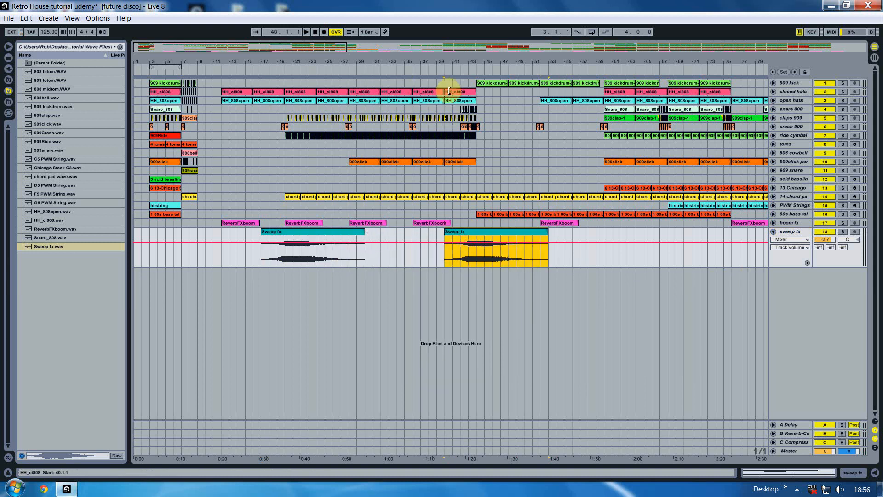
pyautogui.moveTo(446, 57); pyautogui.dragTo(445, 87)
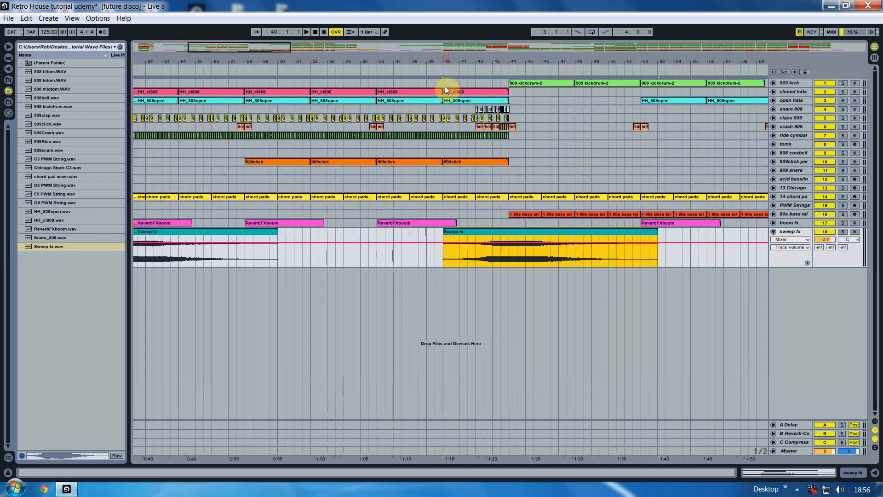
pyautogui.click(443, 238)
pyautogui.press('space')
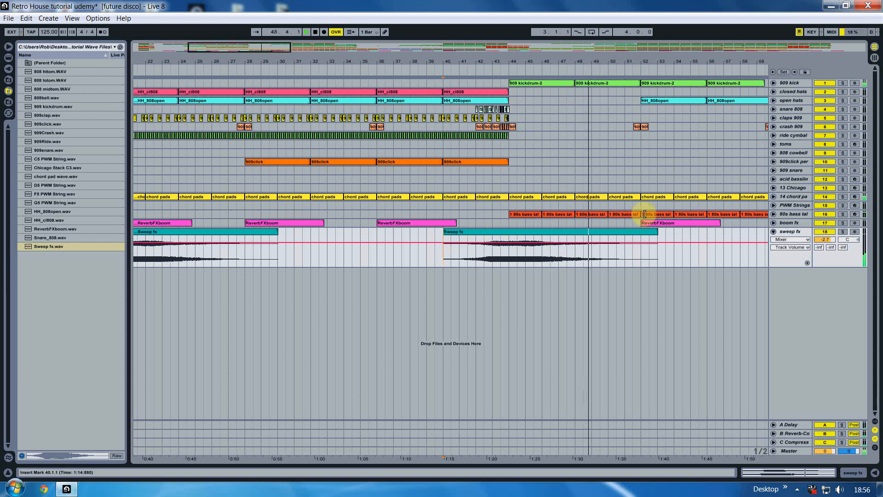
pyautogui.click(773, 231)
pyautogui.press('space')
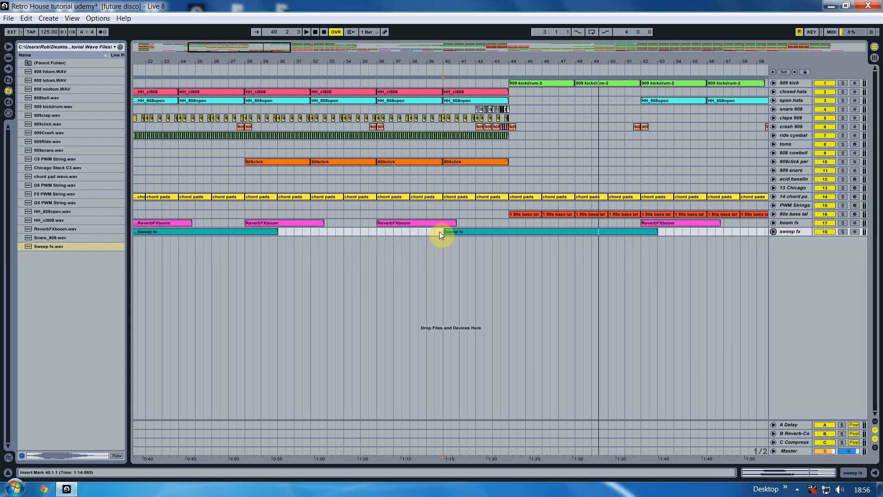
# Step: Place a third Sweep fx copy starting at bar 57, with its track expanded, and play from there
pyautogui.moveTo(463, 62); pyautogui.dragTo(464, 45)
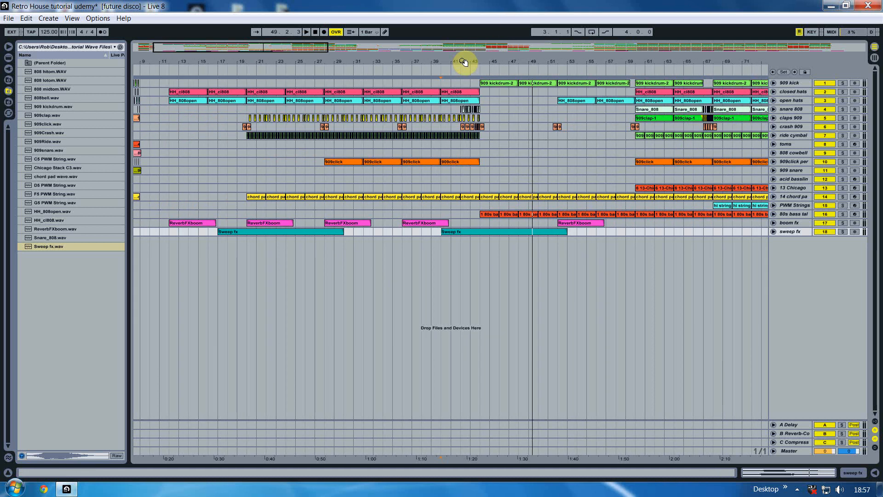
pyautogui.press('-')
pyautogui.moveTo(363, 231); pyautogui.dragTo(465, 235)
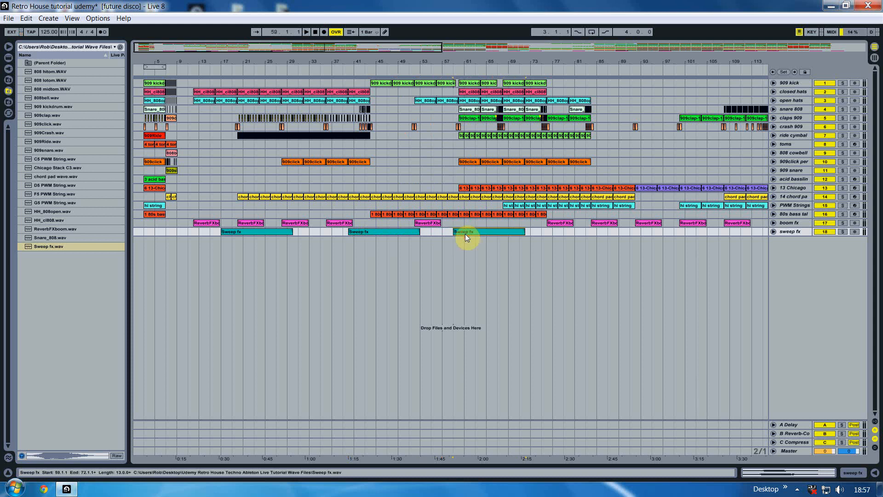
pyautogui.moveTo(467, 65); pyautogui.dragTo(467, 78)
pyautogui.click(773, 232)
pyautogui.click(483, 238)
pyautogui.moveTo(483, 238); pyautogui.dragTo(463, 238)
pyautogui.click(421, 236)
pyautogui.press('space')
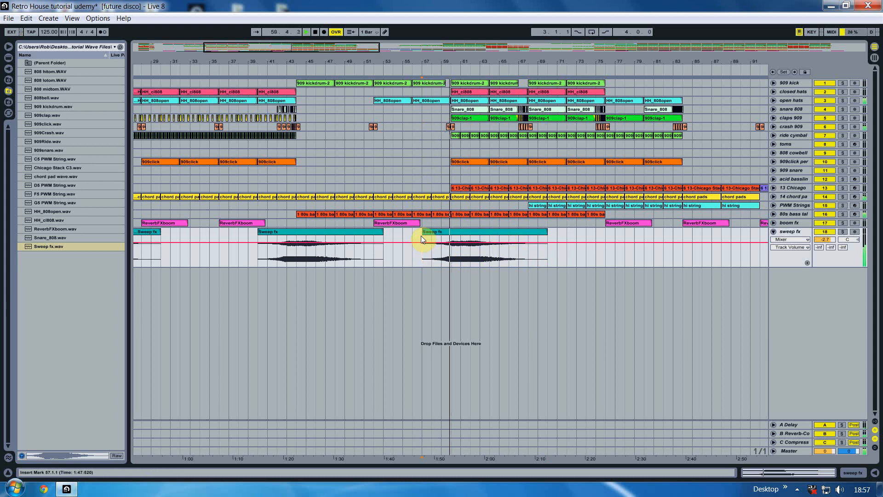
# Step: Lower the 13 Chicago track's Auto Filter cutoff to about 596 Hz during playback, then stop
pyautogui.click(450, 187)
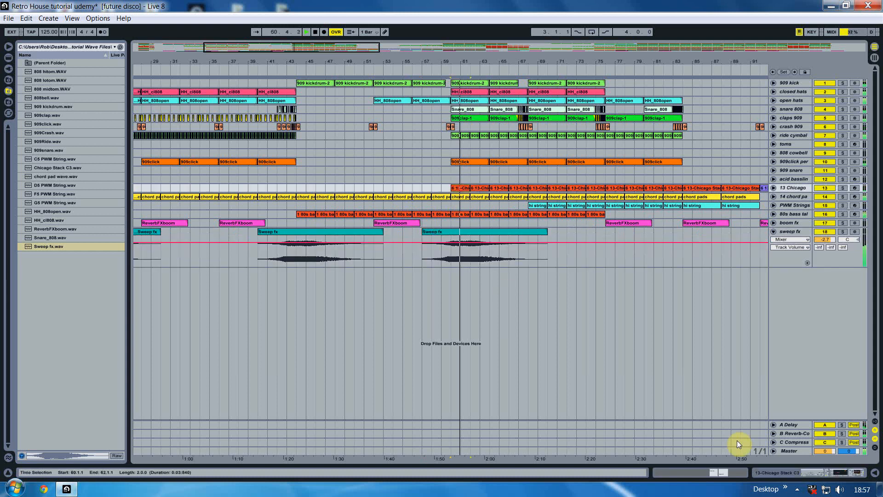
pyautogui.click(856, 474)
pyautogui.moveTo(784, 393); pyautogui.dragTo(755, 408)
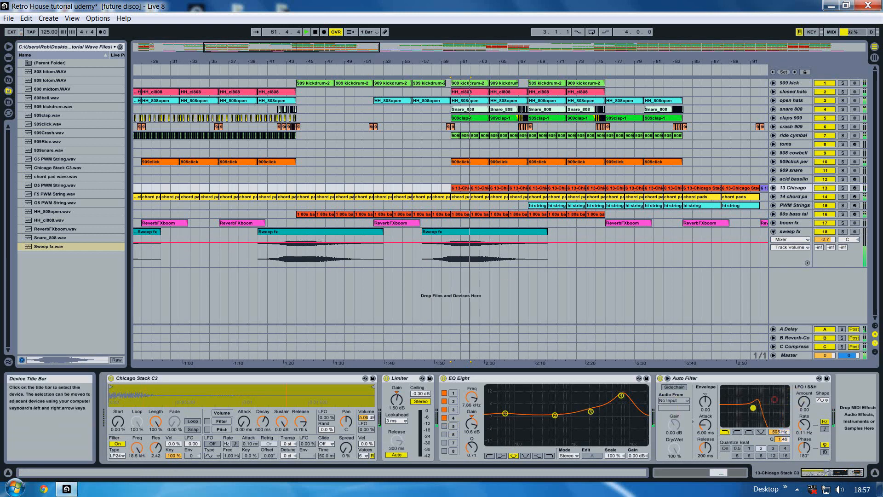
pyautogui.click(875, 473)
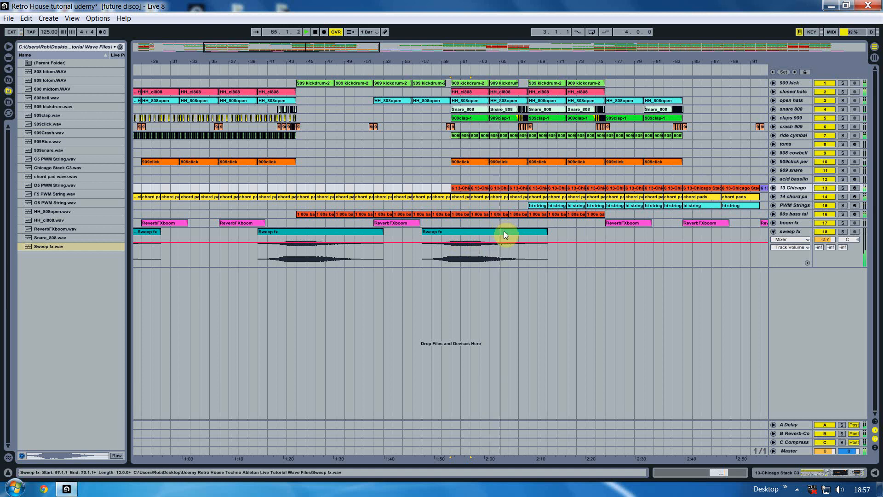
pyautogui.press('space')
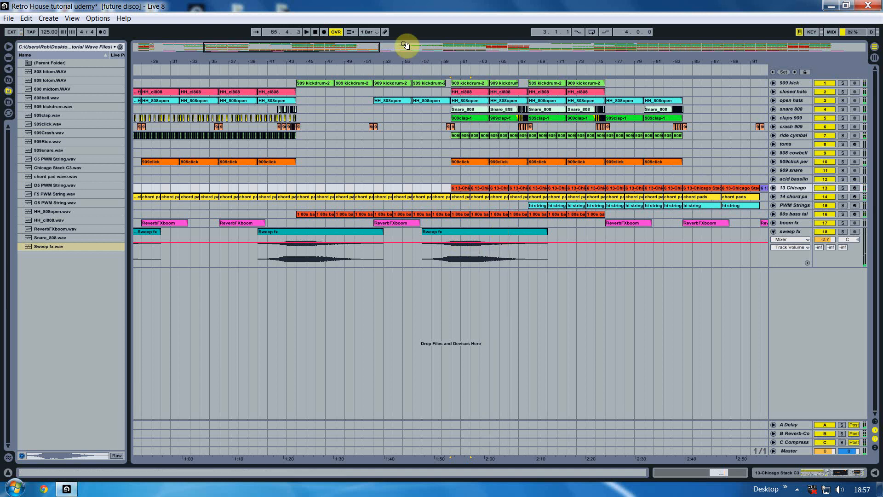
# Step: Place a fourth Sweep fx copy starting at bar 80 and play the arrangement from there
pyautogui.moveTo(436, 61); pyautogui.dragTo(342, 87)
pyautogui.click(331, 83)
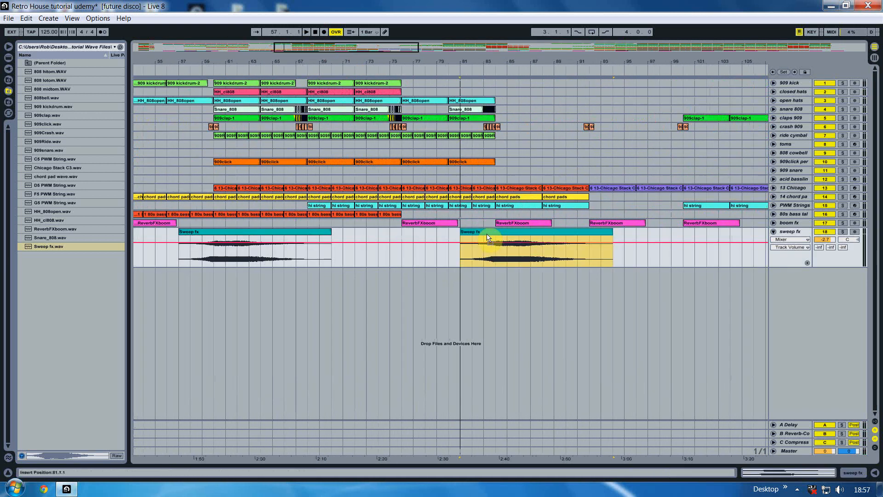
pyautogui.moveTo(489, 239); pyautogui.dragTo(482, 237)
pyautogui.press('space')
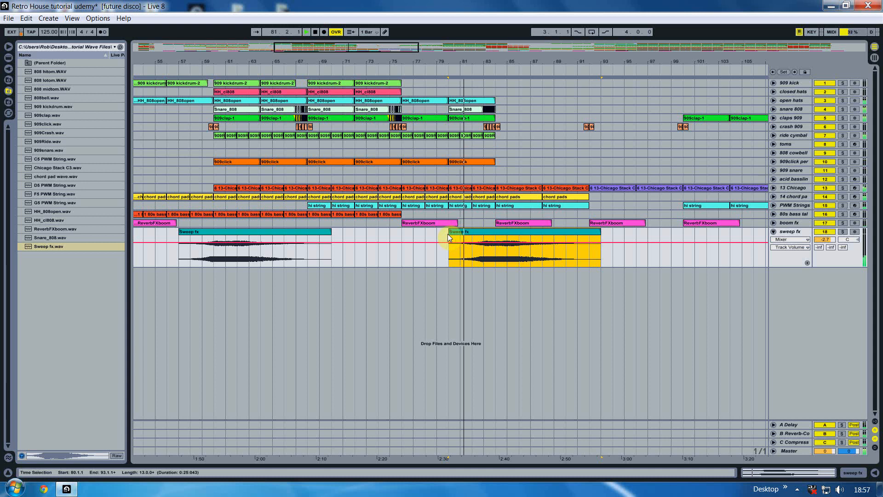
# Step: Raise the 13 Chicago track's Auto Filter cutoff to 15.7 kHz with a Q of 2.65 during playback
pyautogui.click(507, 189)
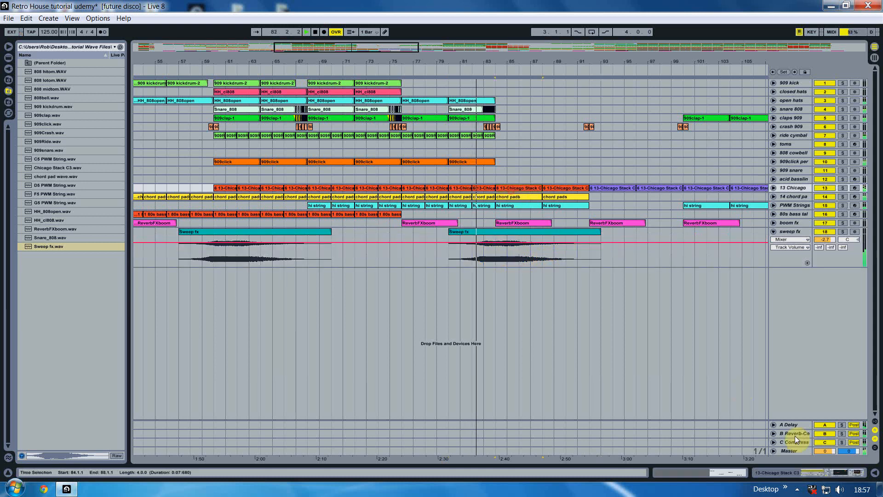
pyautogui.click(853, 472)
pyautogui.moveTo(766, 412); pyautogui.dragTo(785, 392)
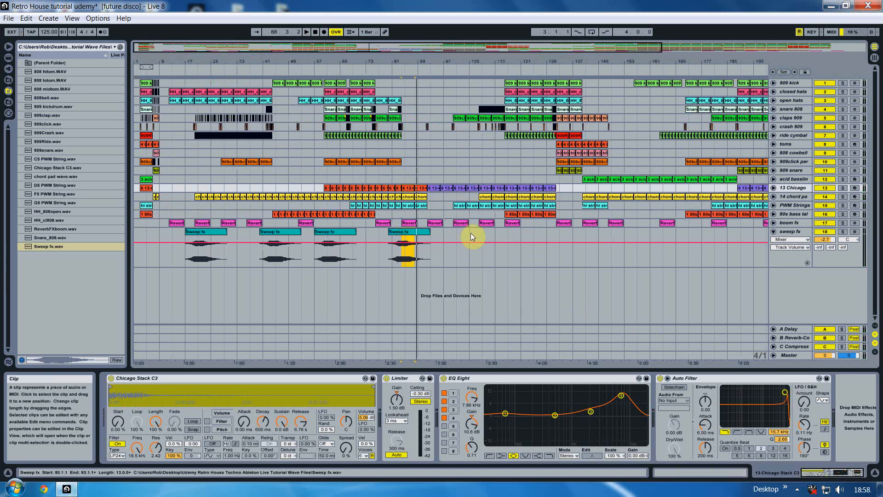
# Step: Copy the Sweep fx clip to bar 112 and play the arrangement from there
pyautogui.click(405, 232)
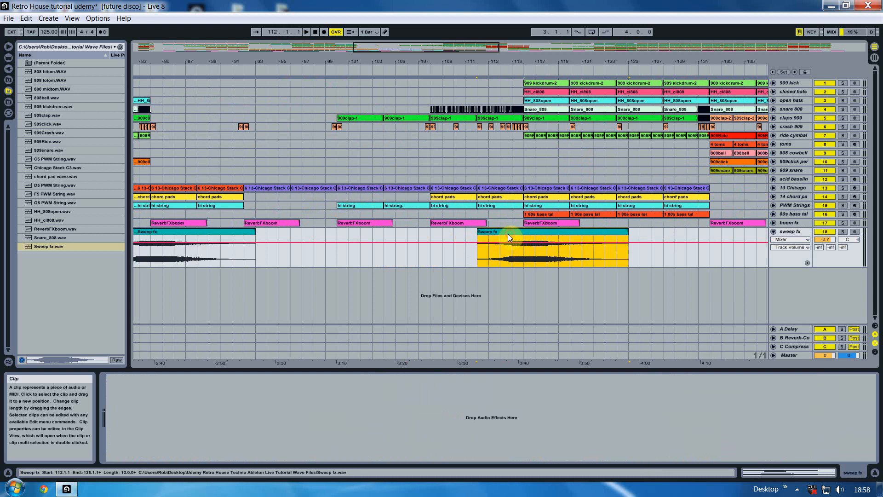
pyautogui.click(473, 237)
pyautogui.press('space')
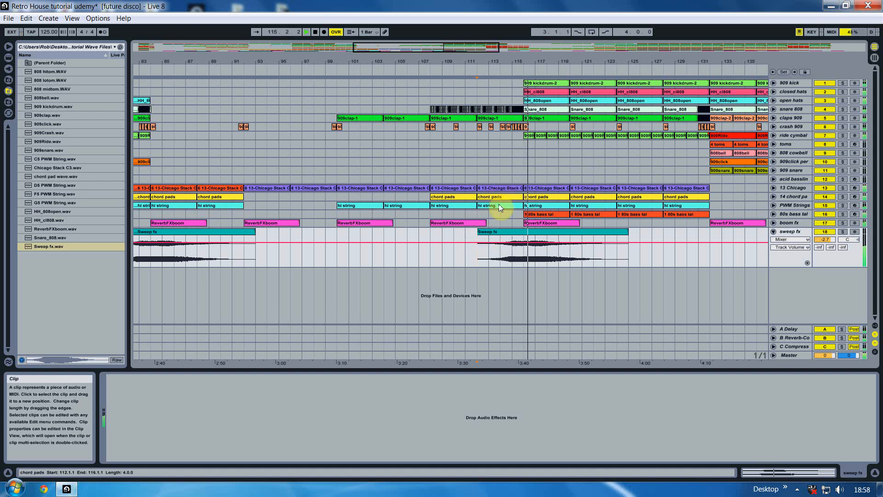
pyautogui.moveTo(552, 56); pyautogui.dragTo(422, 56)
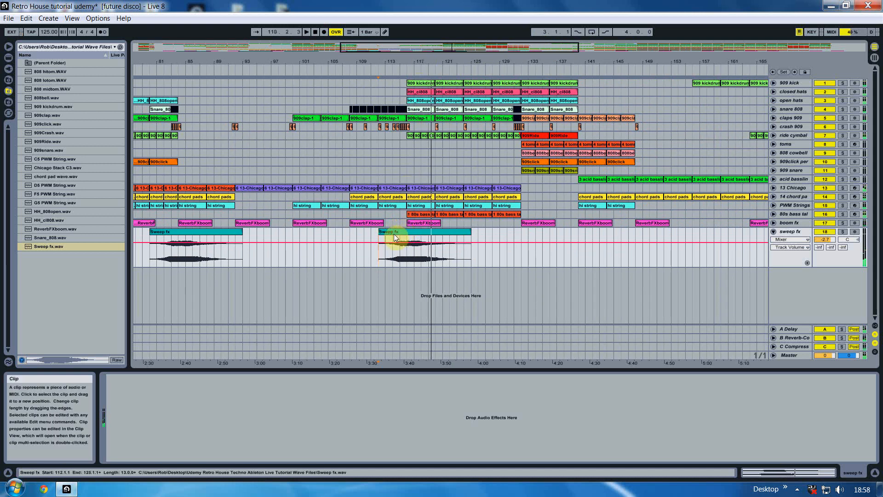
# Step: Copy the Sweep fx clip to bar 128 and play the arrangement from there
pyautogui.moveTo(398, 234); pyautogui.dragTo(503, 231)
pyautogui.click(495, 225)
pyautogui.press('space')
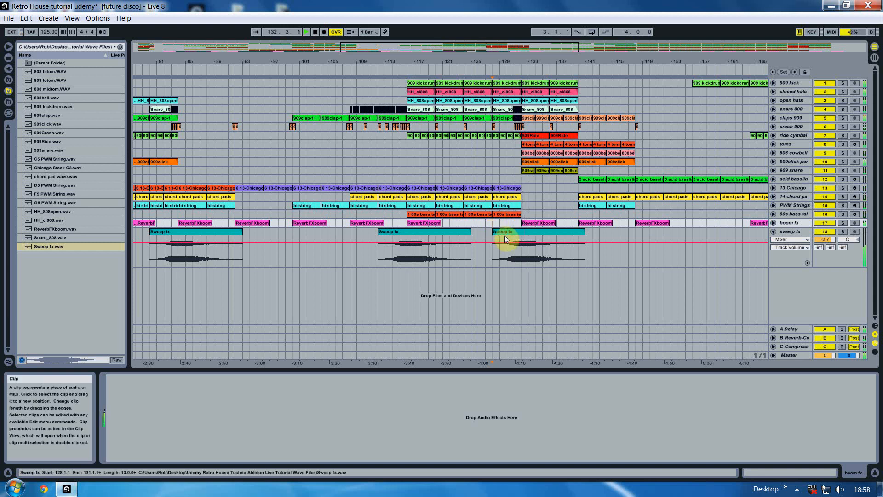
# Step: Copy the Sweep fx clip into the acid bassline section so it starts at bar 152, and play from there
pyautogui.moveTo(553, 61); pyautogui.dragTo(450, 55)
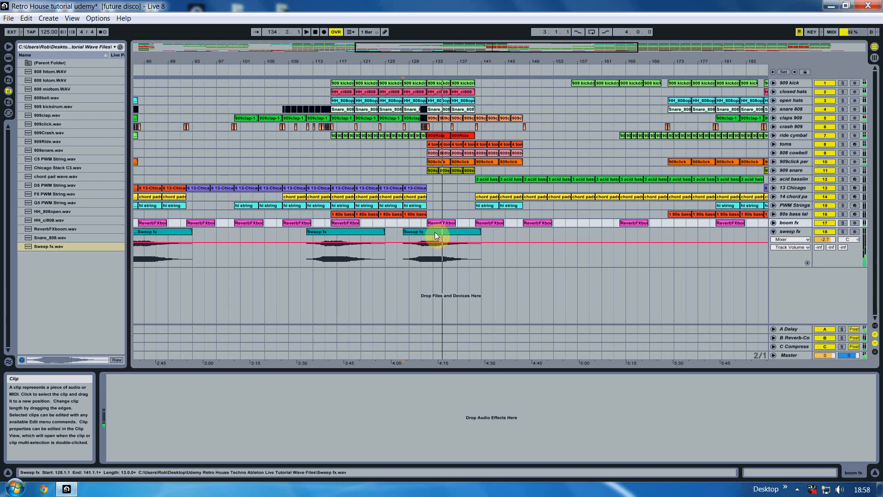
pyautogui.moveTo(426, 235); pyautogui.dragTo(575, 234)
pyautogui.moveTo(571, 61); pyautogui.dragTo(546, 201)
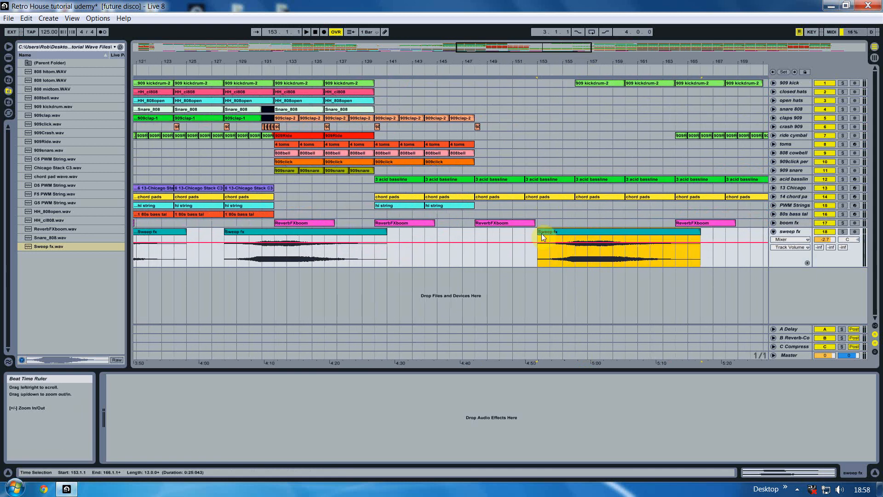
pyautogui.moveTo(538, 236); pyautogui.dragTo(525, 236)
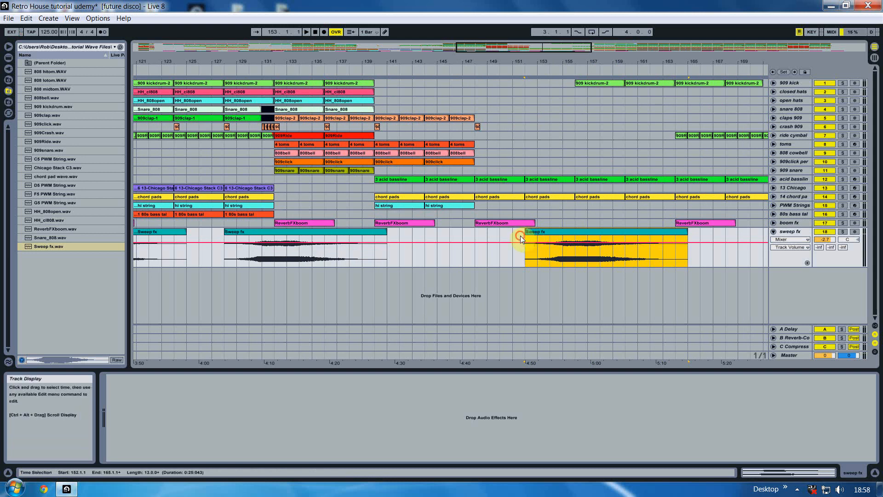
pyautogui.click(520, 236)
pyautogui.press('space')
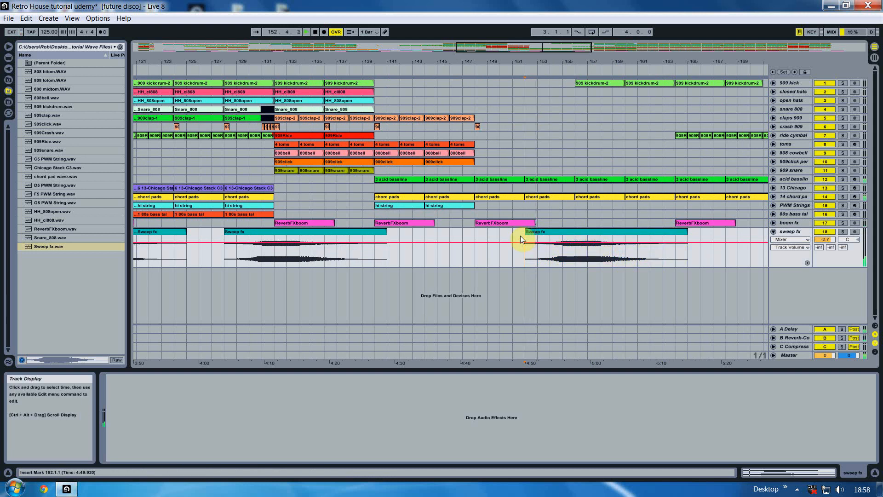
# Step: Place another Sweep fx copy starting at bar 184 and play the arrangement through the transition
pyautogui.click(589, 197)
pyautogui.moveTo(682, 404)
pyautogui.mouseDown()
pyautogui.moveTo(654, 409)
pyautogui.moveTo(689, 396)
pyautogui.mouseUp()
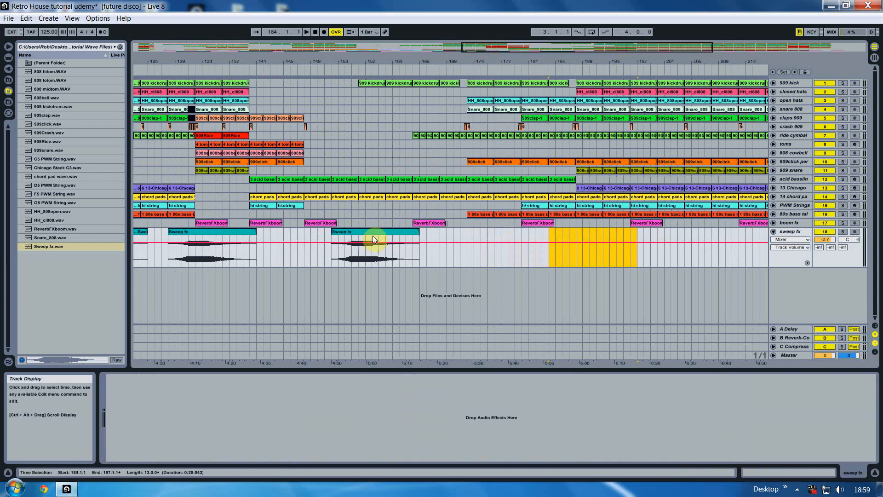
pyautogui.moveTo(354, 237); pyautogui.dragTo(558, 236)
pyautogui.press('space')
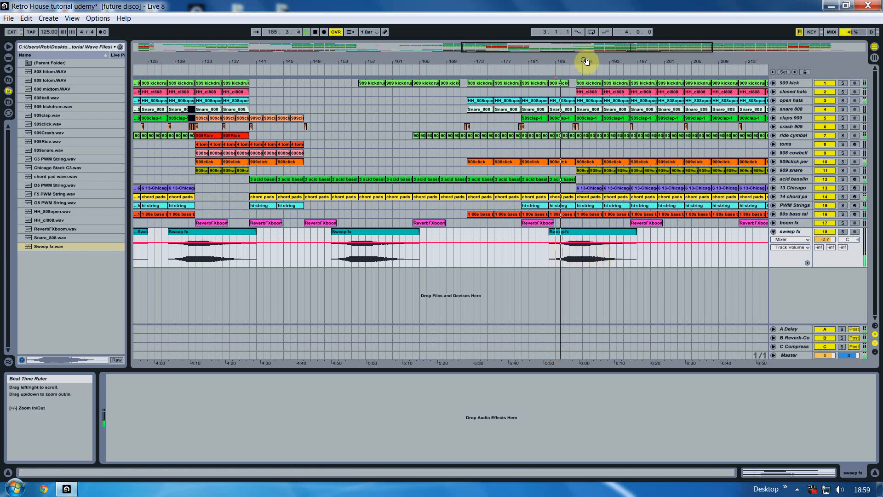
# Step: Copy the Sweep fx clip to bar 216
pyautogui.moveTo(584, 62); pyautogui.dragTo(585, 62)
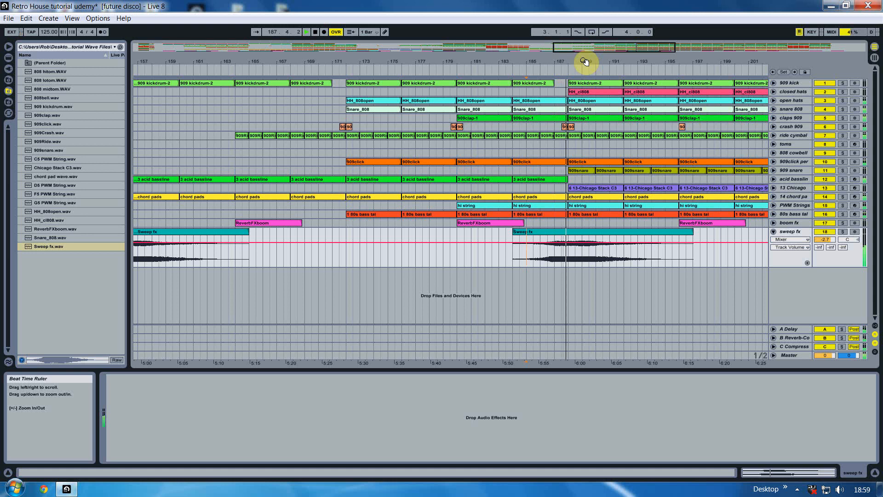
pyautogui.moveTo(585, 61); pyautogui.dragTo(543, 59)
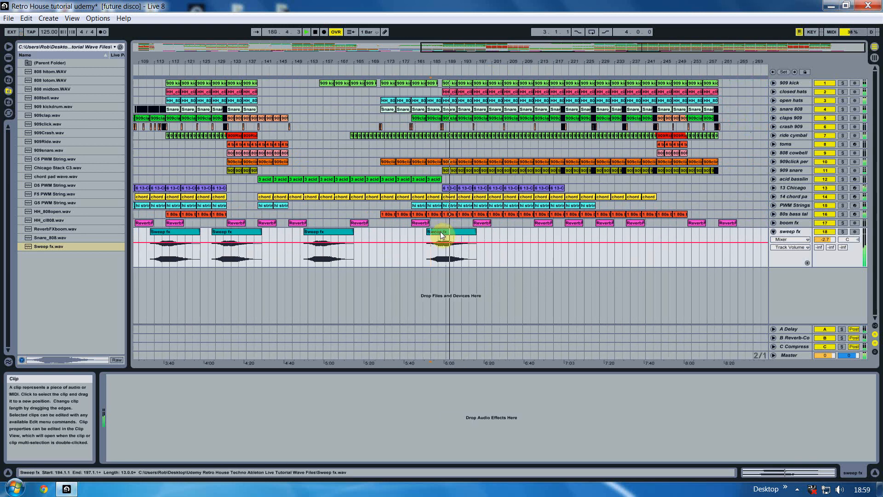
pyautogui.moveTo(441, 236); pyautogui.dragTo(563, 241)
pyautogui.moveTo(571, 60); pyautogui.dragTo(411, 63)
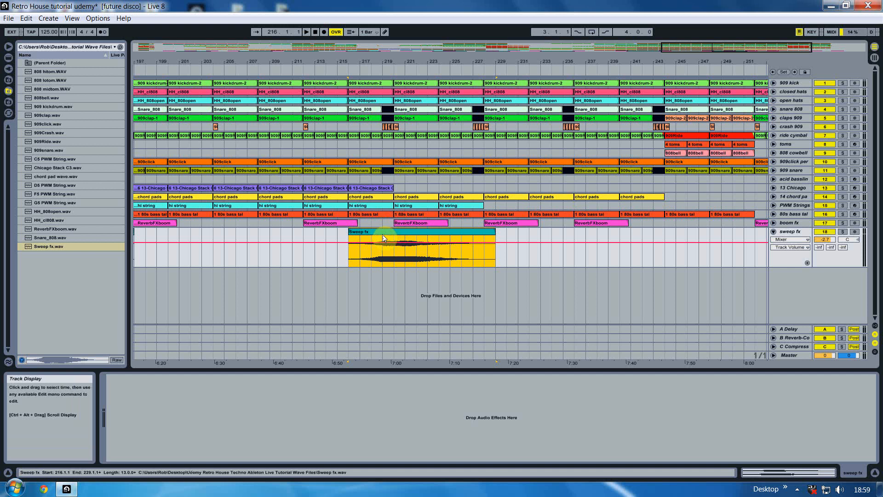
# Step: Place a 12-bar Sweep fx clip at bar 240 and a copy at bar 256, and play the ending from bar 256
pyautogui.moveTo(383, 233); pyautogui.dragTo(652, 238)
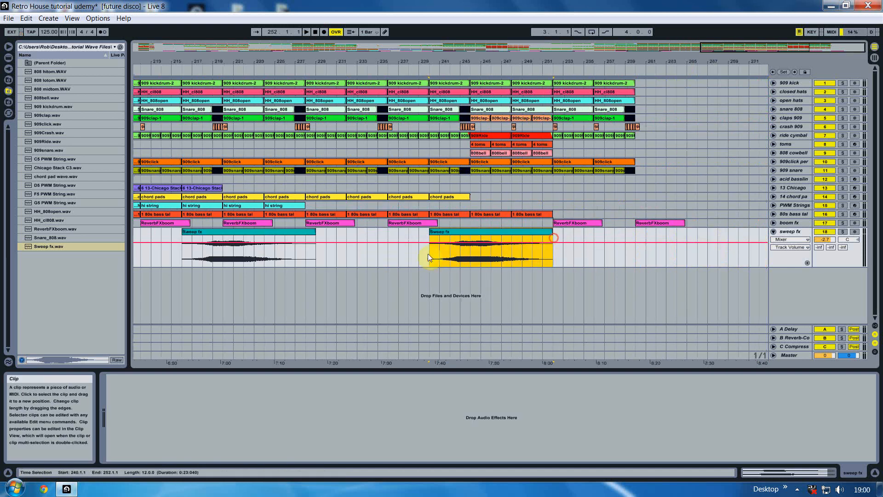
pyautogui.click(423, 247)
pyautogui.moveTo(446, 232); pyautogui.dragTo(611, 232)
pyautogui.click(591, 236)
pyautogui.press('space')
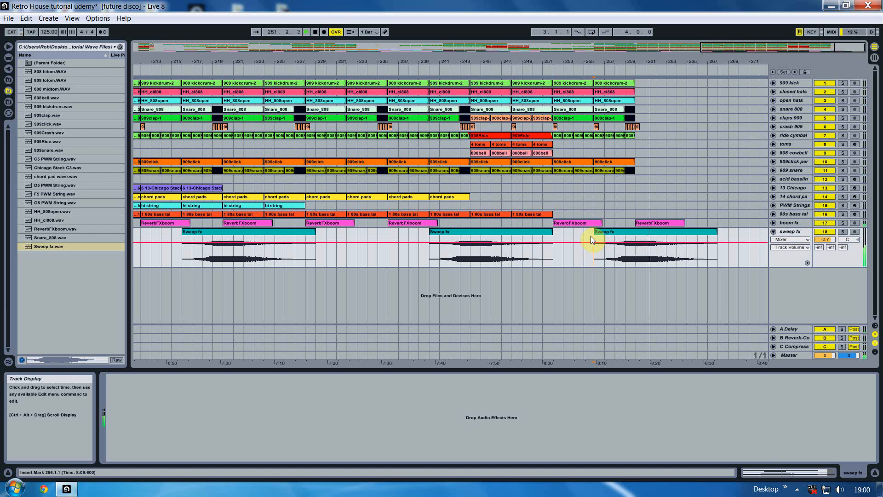
pyautogui.press('space')
# Step: Fold the sweep fx track and save the Live set
pyautogui.moveTo(351, 60); pyautogui.dragTo(351, 14)
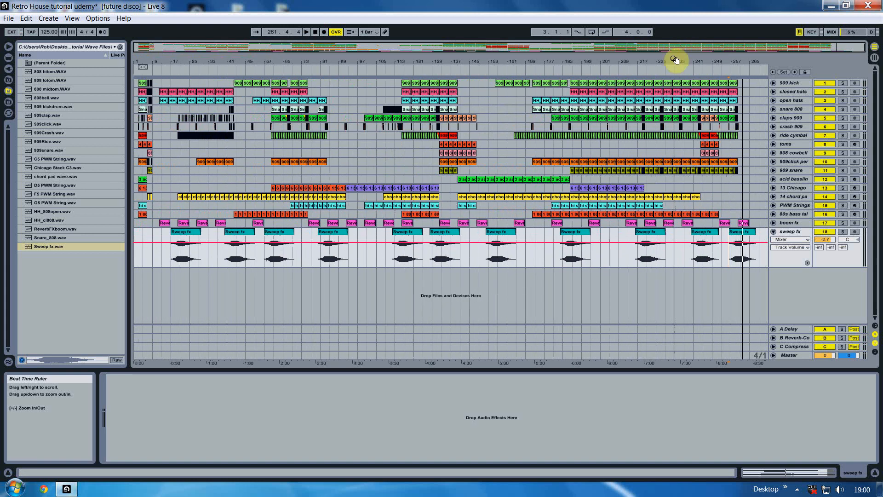
pyautogui.click(773, 232)
pyautogui.click(8, 18)
pyautogui.click(37, 108)
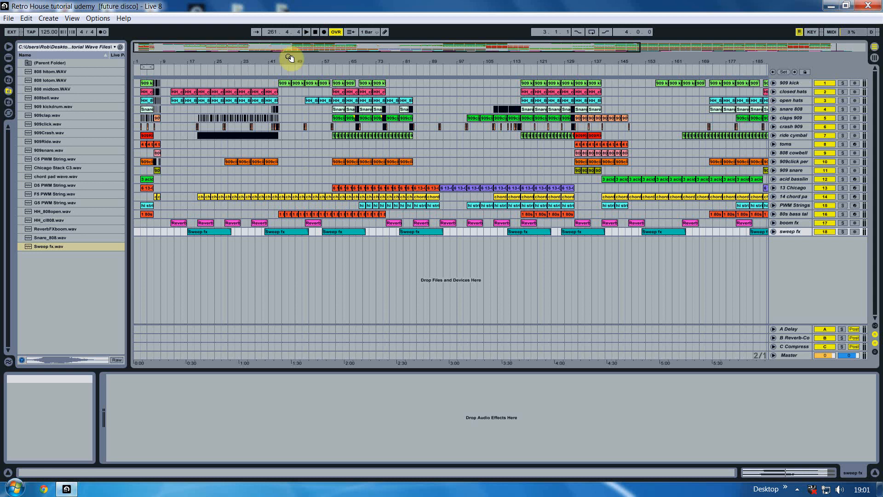
# Step: Duplicate the 909 kick track and deactivate the duplicate
pyautogui.click(790, 84)
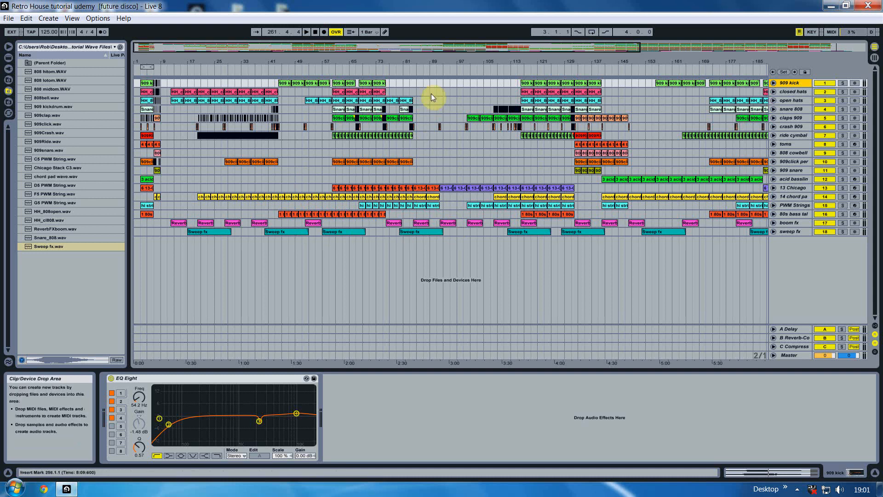
pyautogui.rightClick(794, 82)
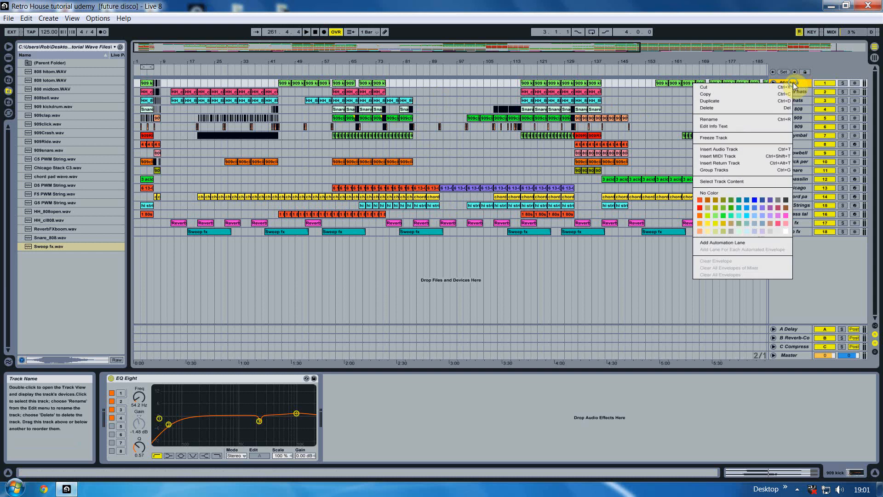
pyautogui.click(742, 105)
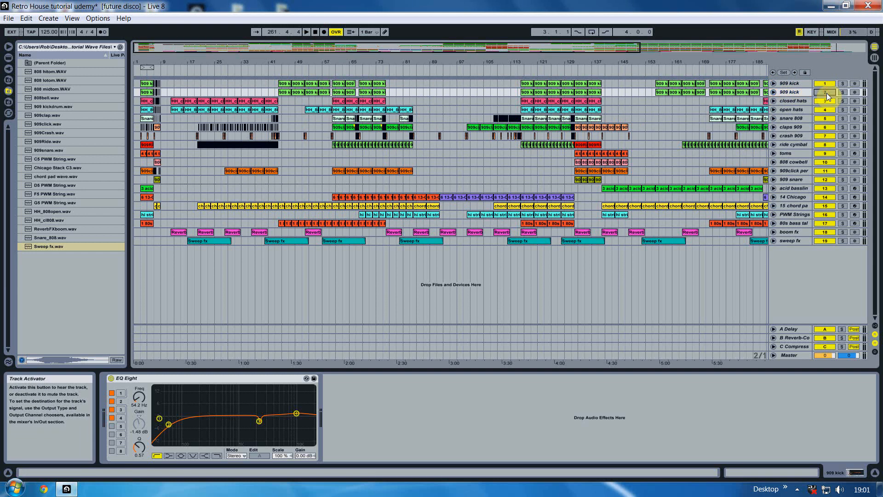
# Step: Rename the duplicated kick track as sidechainmute
pyautogui.rightClick(800, 91)
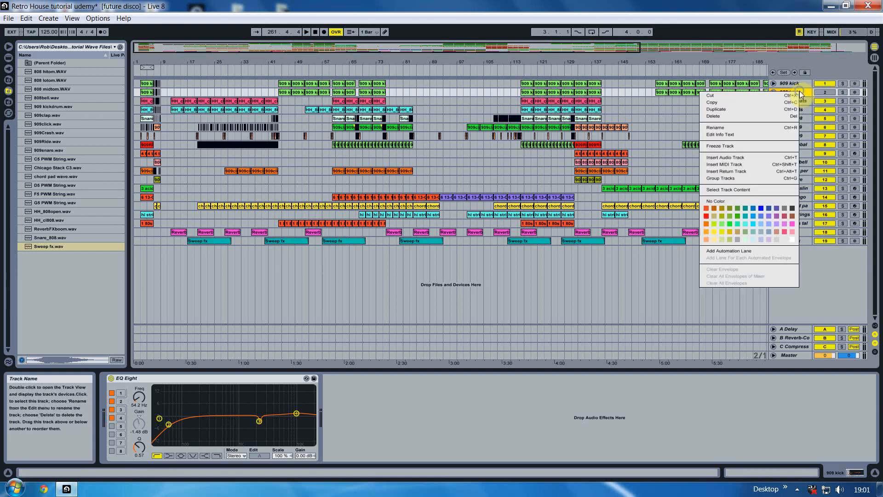
pyautogui.click(755, 128)
pyautogui.write('sidechan')
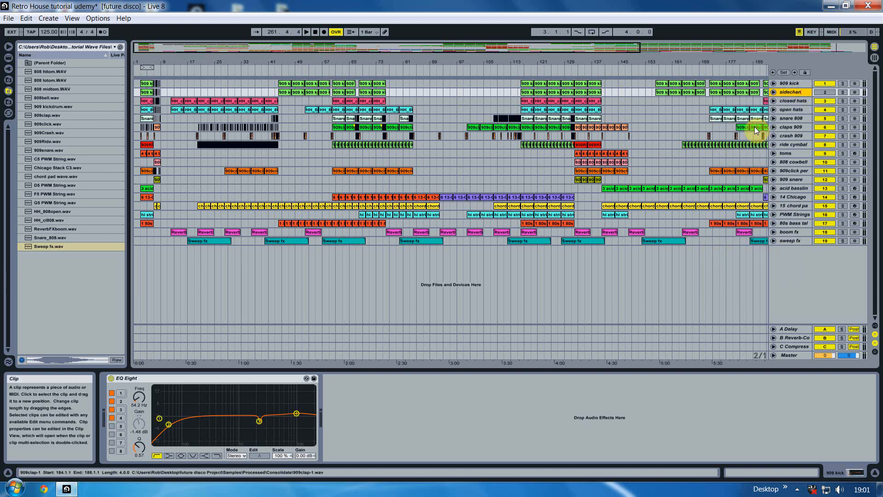
pyautogui.write('nmu')
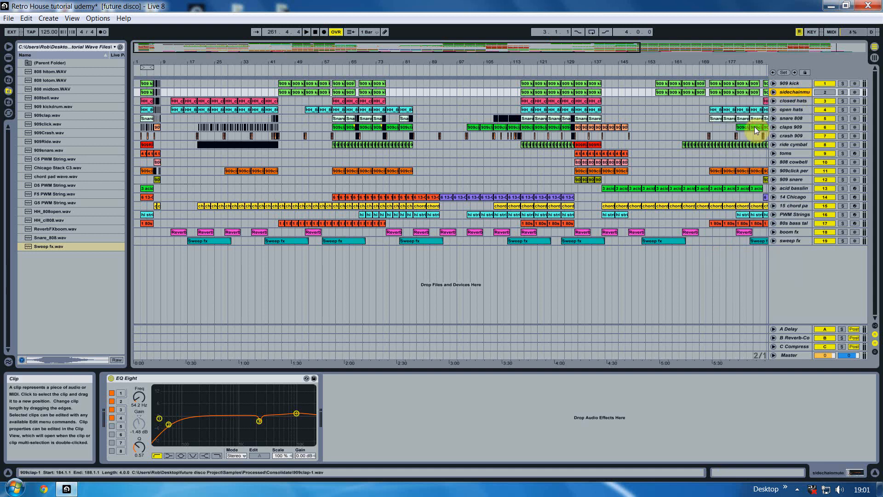
# Step: Extend the shortened kick clips on the sidechainmute track so they end at bars 188, 172 and 60
pyautogui.moveTo(493, 63); pyautogui.dragTo(492, 46)
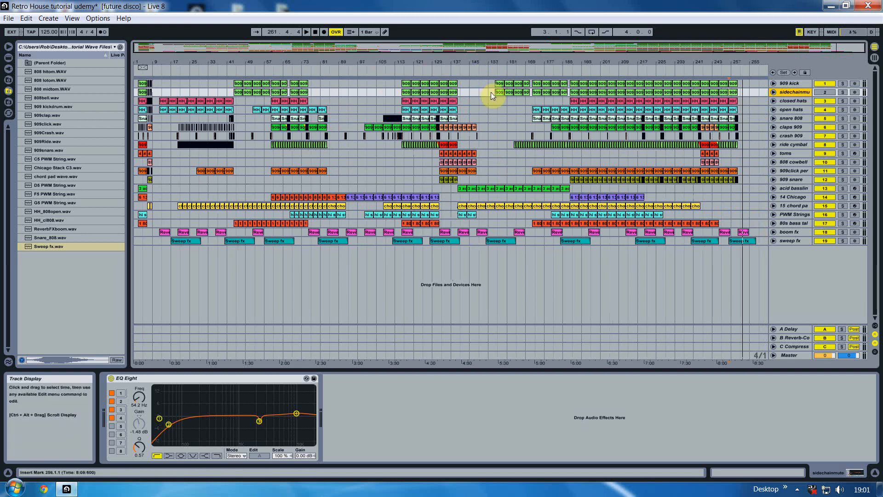
pyautogui.moveTo(569, 61); pyautogui.dragTo(559, 89)
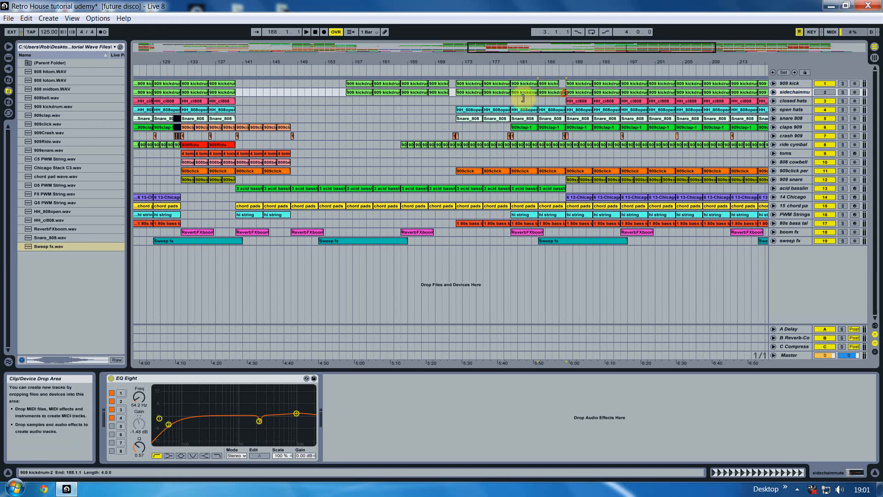
pyautogui.moveTo(385, 62); pyautogui.dragTo(589, 63)
pyautogui.moveTo(294, 62); pyautogui.dragTo(490, 58)
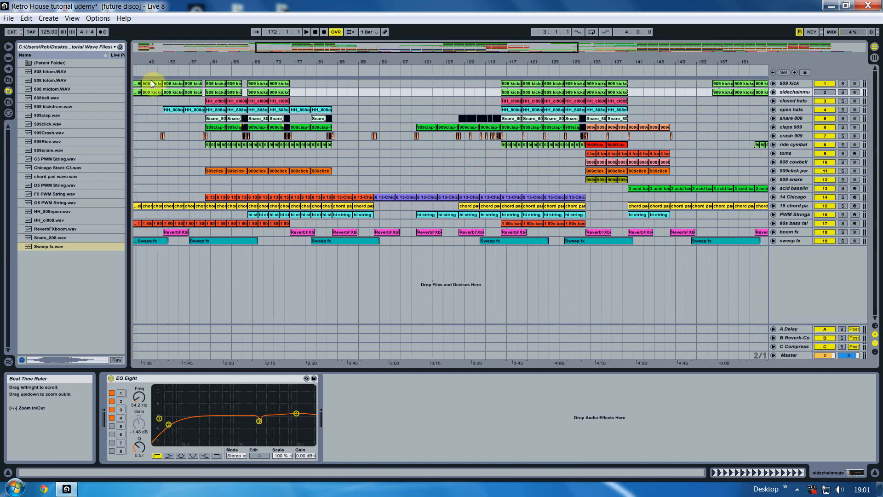
pyautogui.click(243, 92)
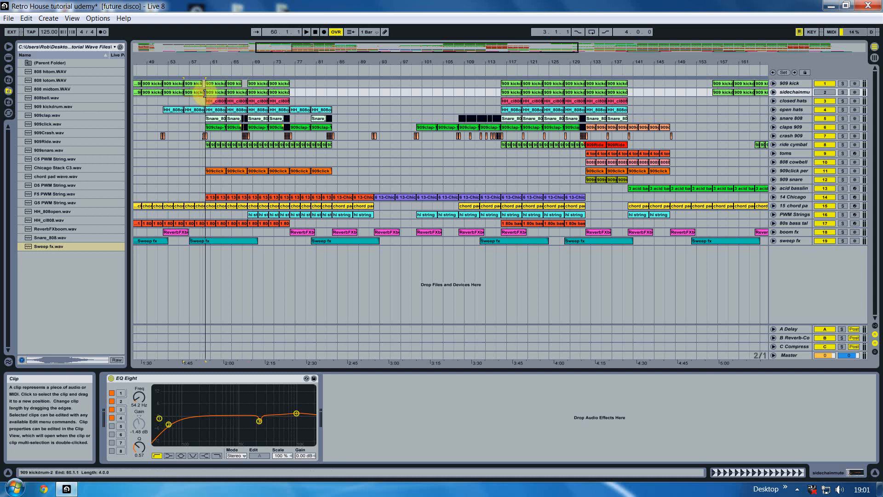
# Step: Fill the empty stretches of the sidechainmute track with copied kick clips through to the end of the last Sweep fx clip
pyautogui.moveTo(209, 62); pyautogui.dragTo(284, 42)
pyautogui.moveTo(708, 61); pyautogui.dragTo(534, 87)
pyautogui.moveTo(350, 62); pyautogui.dragTo(355, 248)
pyautogui.moveTo(297, 91); pyautogui.dragTo(460, 96)
pyautogui.moveTo(326, 61); pyautogui.dragTo(703, 67)
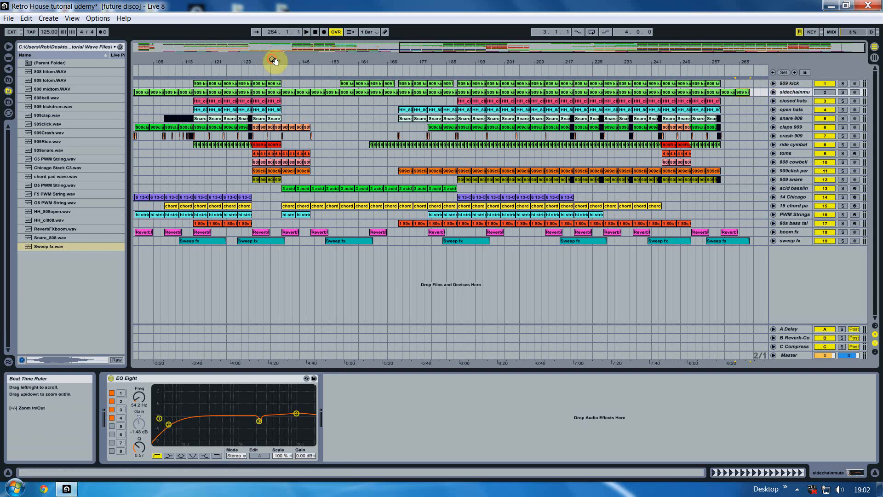
# Step: Recolour the sidechainmute kick clips orange and fill the remaining gap from bar 32 to 36
pyautogui.moveTo(275, 62); pyautogui.dragTo(275, 53)
pyautogui.moveTo(764, 101); pyautogui.dragTo(166, 94)
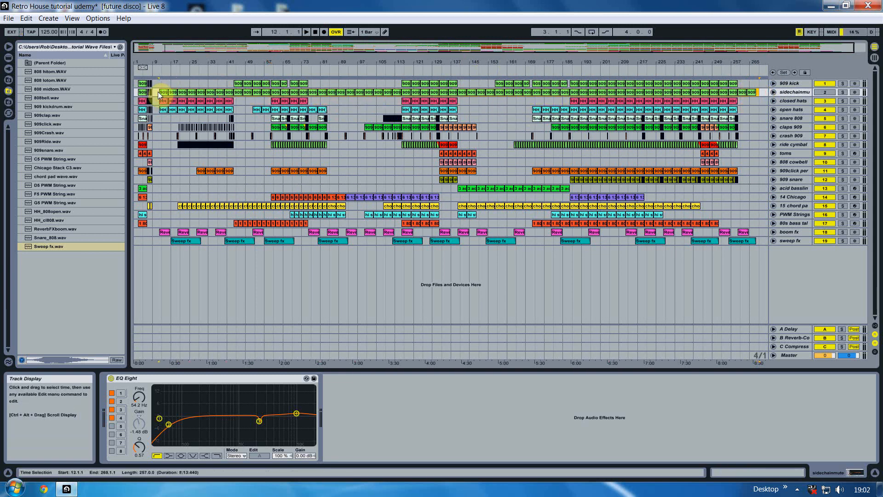
pyautogui.rightClick(174, 94)
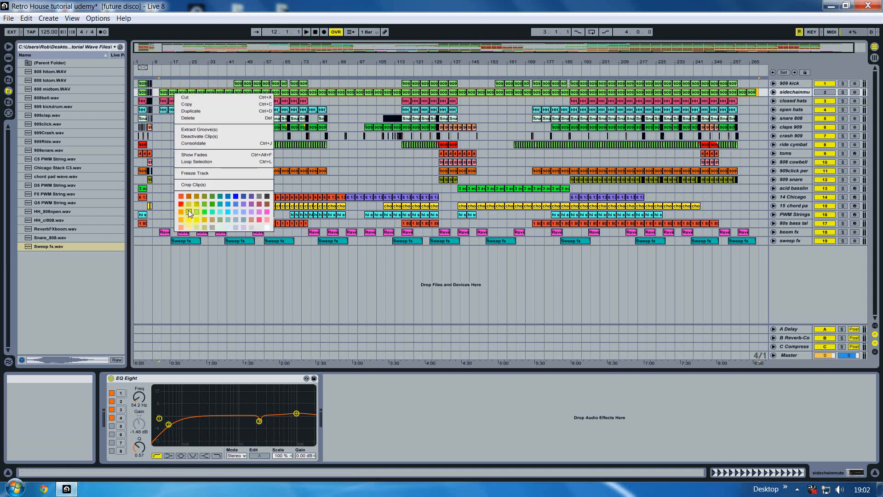
pyautogui.click(180, 219)
pyautogui.click(563, 91)
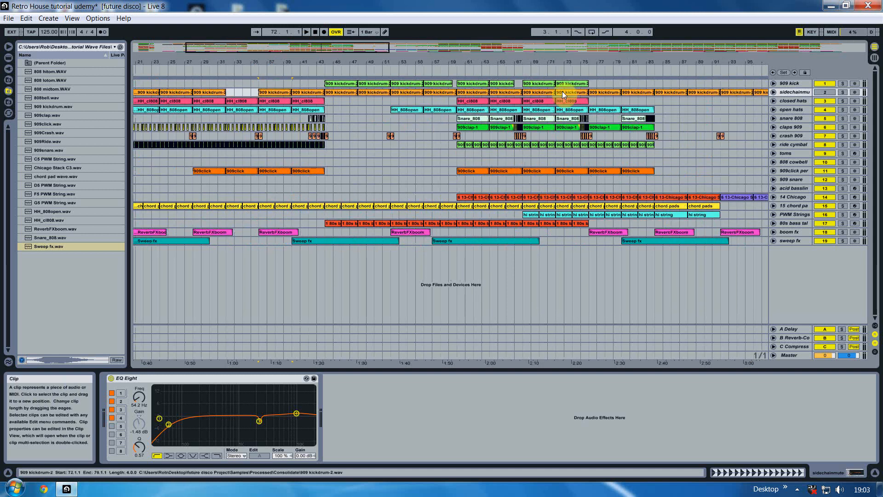
pyautogui.moveTo(327, 62); pyautogui.dragTo(232, 62)
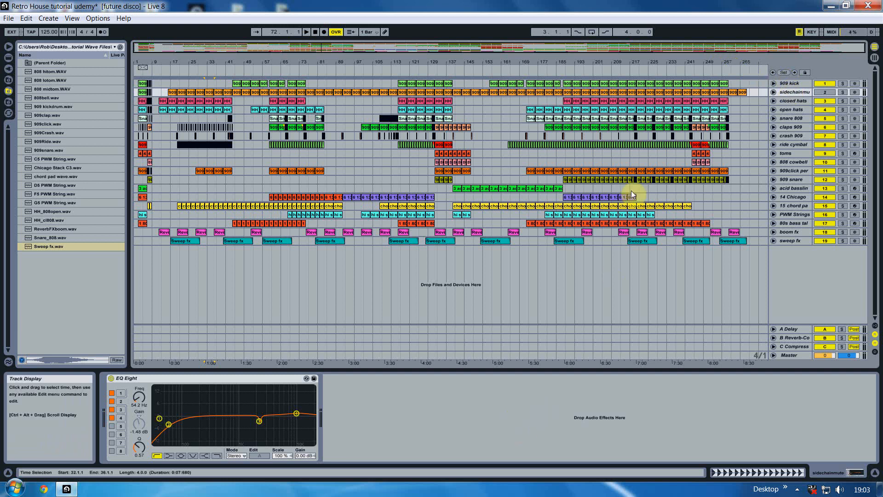
# Step: Add a Compressor to the sweep fx track
pyautogui.click(641, 241)
pyautogui.click(7, 57)
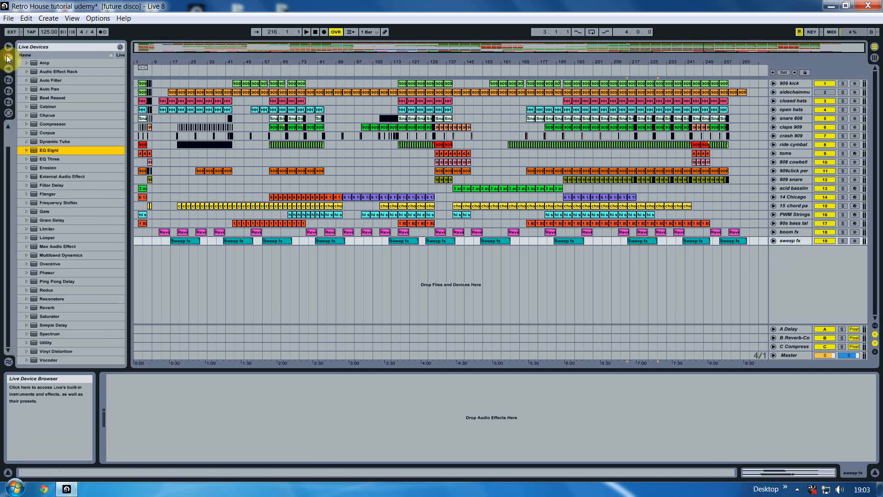
pyautogui.moveTo(52, 123); pyautogui.dragTo(233, 422)
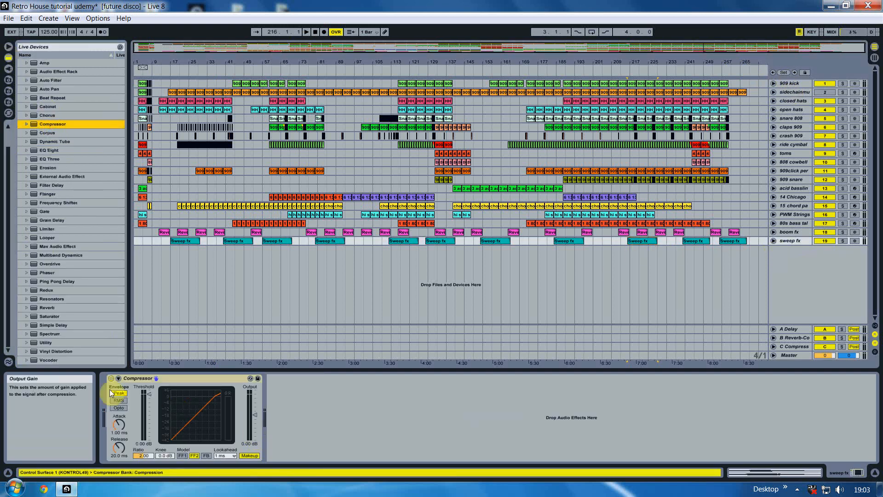
# Step: Enable the compressor's sidechain with sidechainmute as the audio source and lower the threshold to about -42.4 dB
pyautogui.click(117, 378)
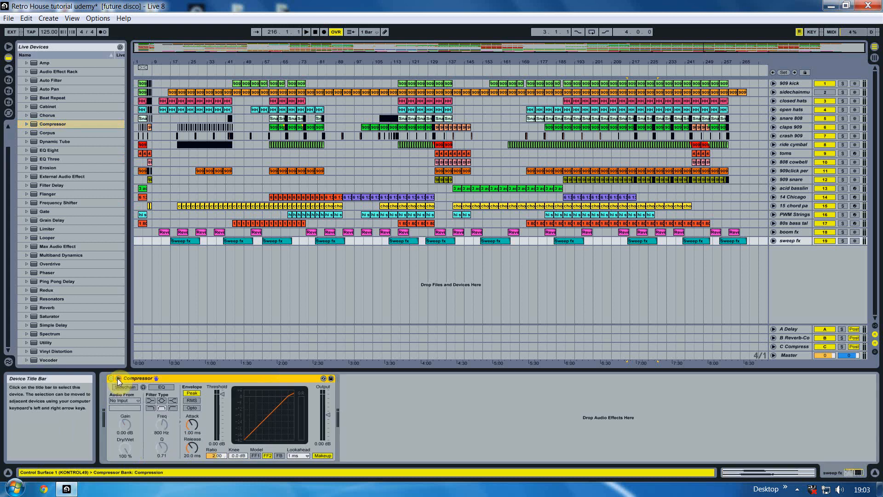
pyautogui.click(121, 386)
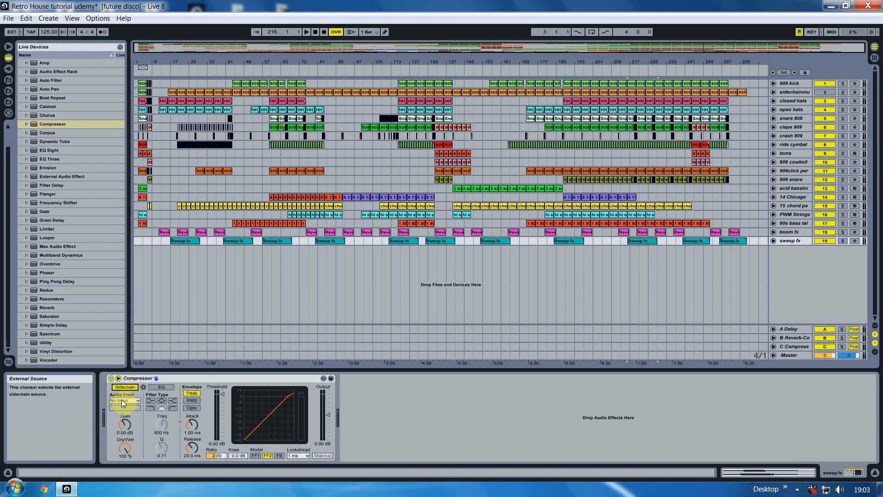
pyautogui.click(123, 401)
pyautogui.click(134, 241)
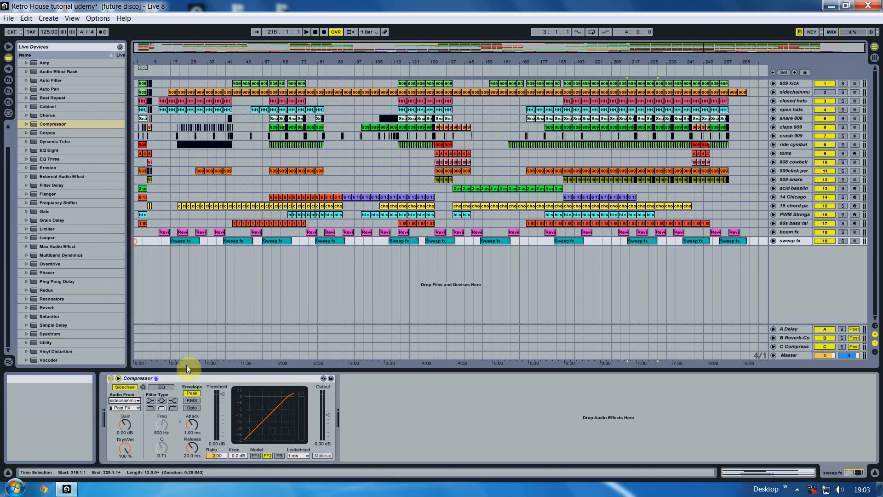
pyautogui.moveTo(220, 393); pyautogui.dragTo(220, 429)
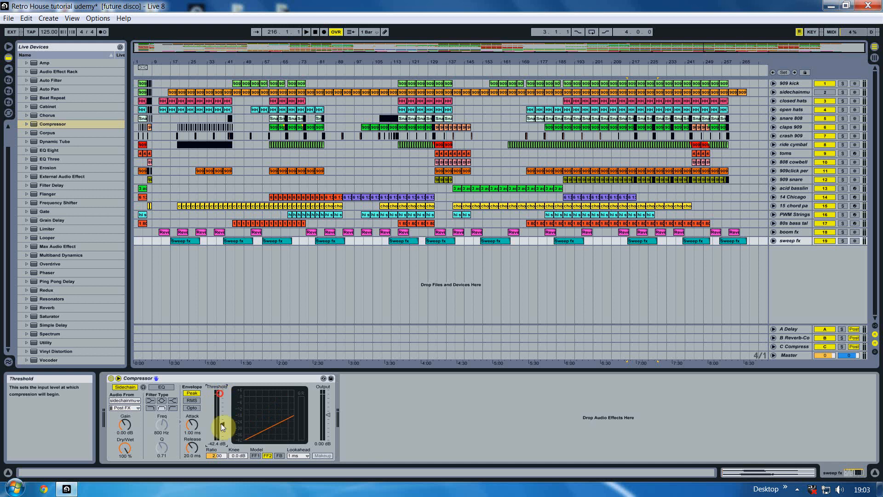
# Step: Audition the compressed Sweep fx clip soloed from bar 17, and with the full mix from bar 41
pyautogui.click(171, 241)
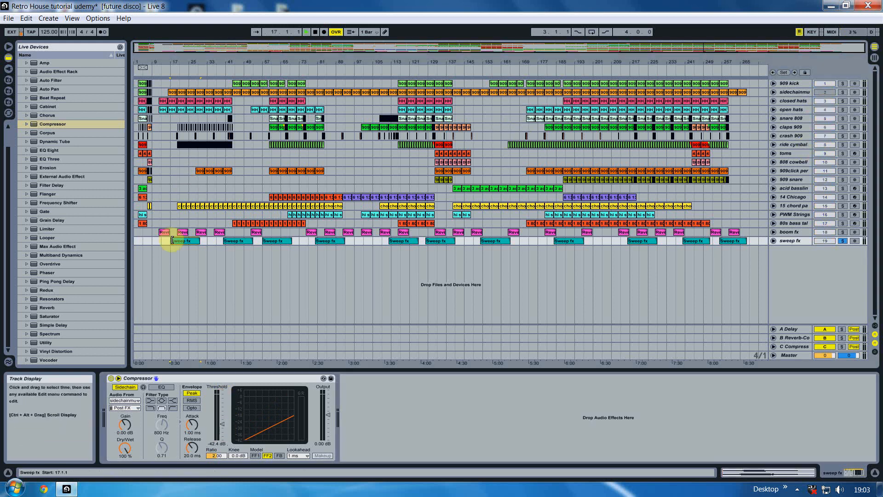
pyautogui.press('space')
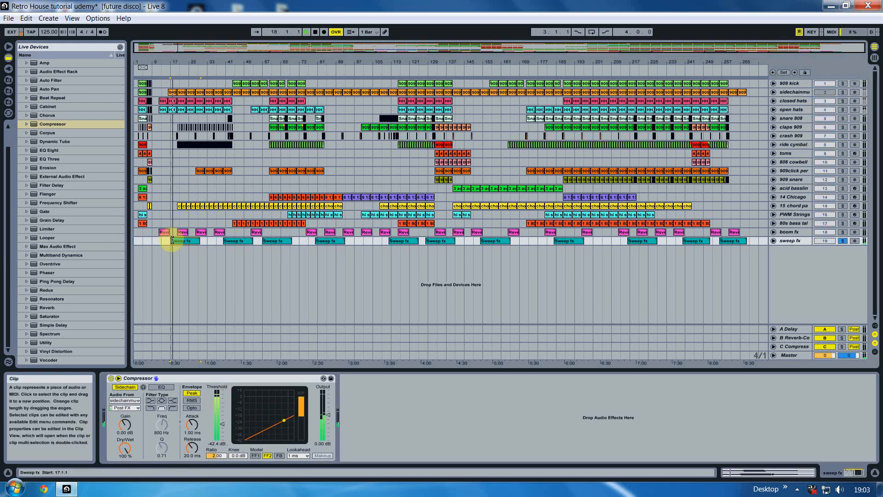
pyautogui.click(626, 108)
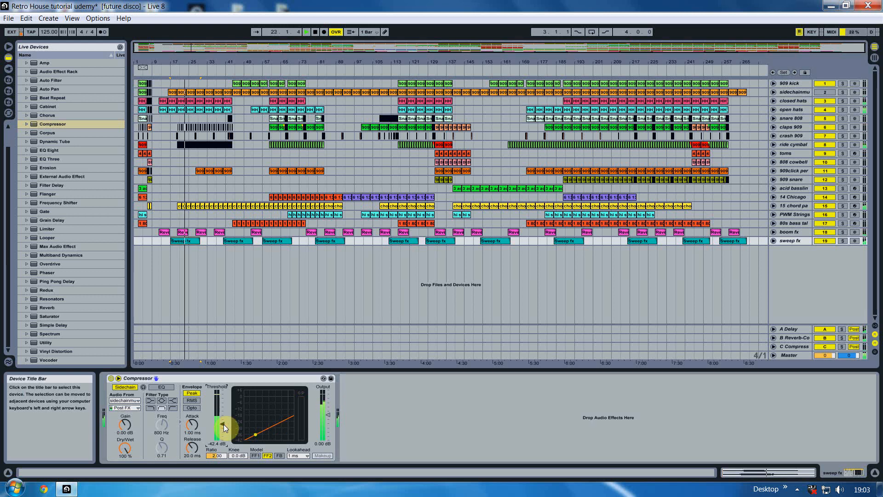
pyautogui.click(228, 252)
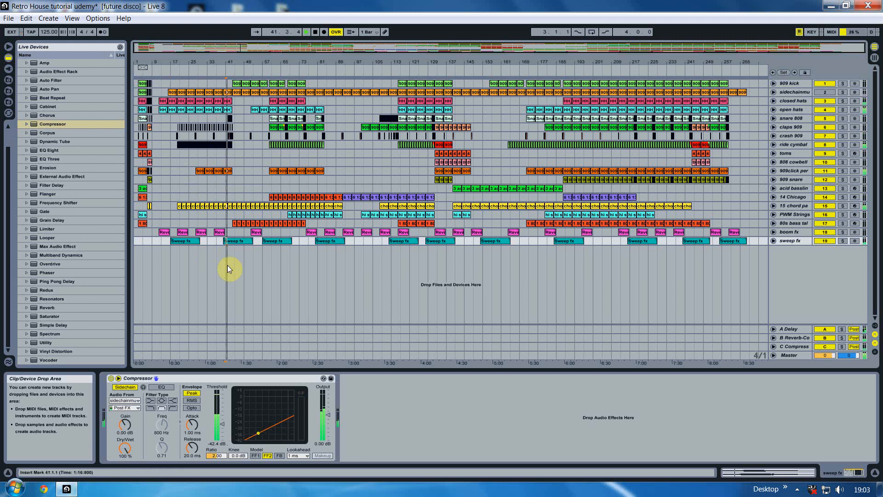
pyautogui.moveTo(213, 55); pyautogui.dragTo(213, 63)
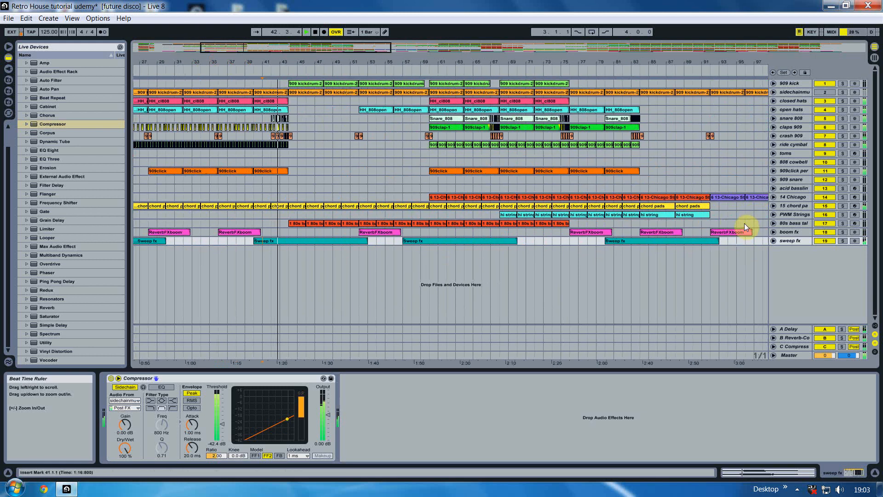
# Step: Raise the sweep fx compressor's threshold to about -35.2 dB and play the second sweep back from bar 43
pyautogui.click(774, 241)
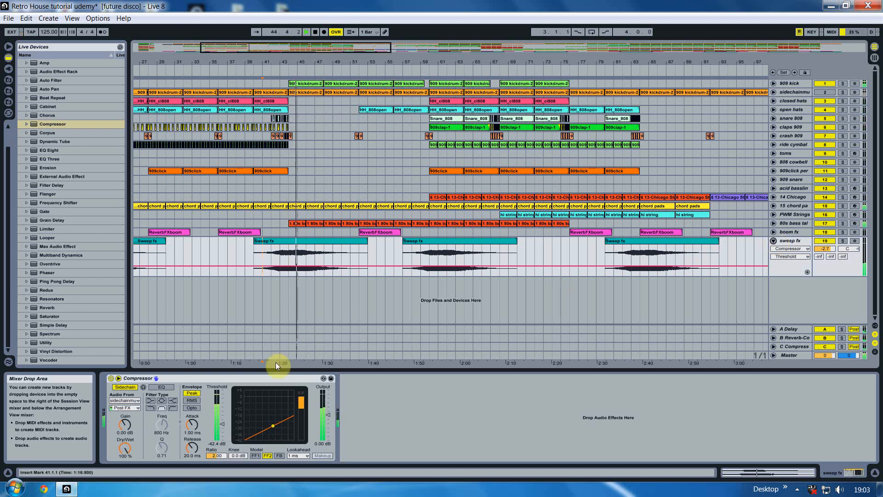
pyautogui.moveTo(220, 426)
pyautogui.mouseDown()
pyautogui.moveTo(220, 435)
pyautogui.moveTo(222, 421)
pyautogui.mouseUp()
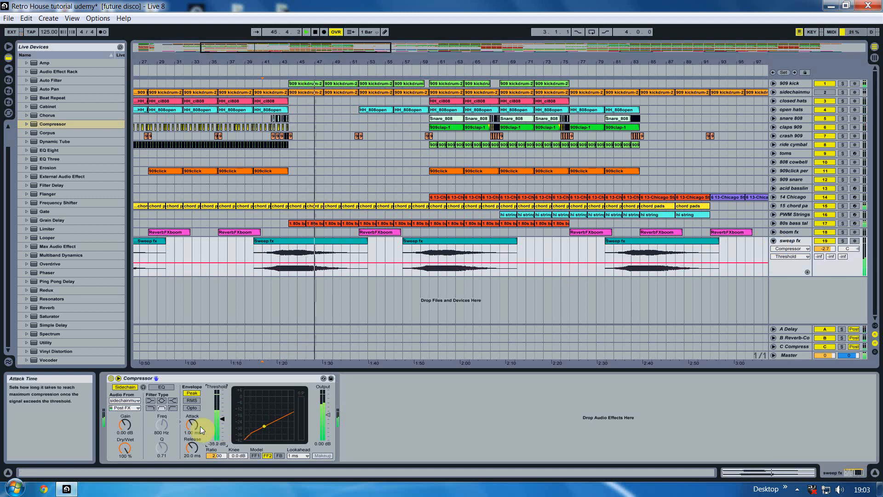
pyautogui.press('space')
pyautogui.click(280, 242)
pyautogui.click(277, 247)
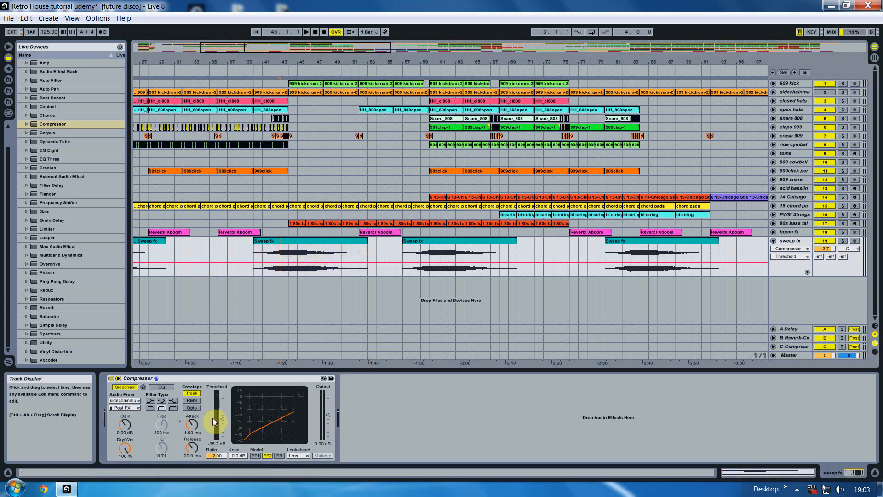
pyautogui.press('space')
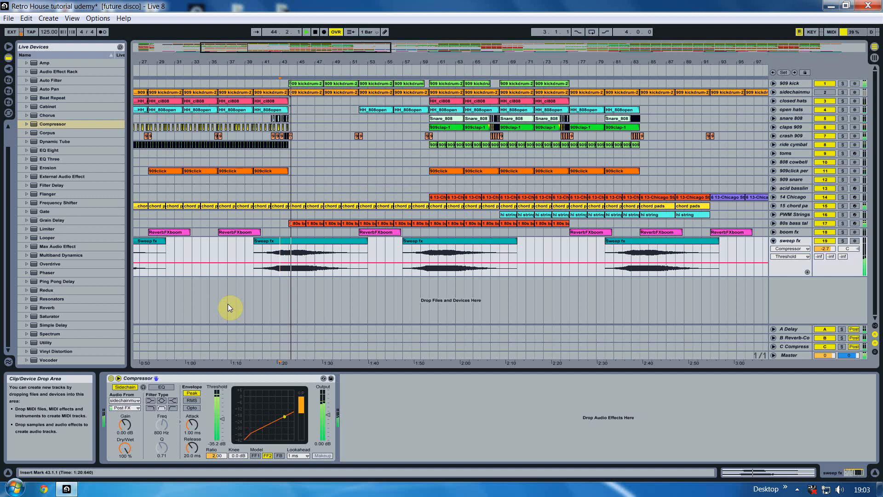
# Step: Shorten the sweep fx compressor's attack to about 0.09 ms and release to about 5.22 ms, auditioning the sweeps during playback
pyautogui.moveTo(190, 427)
pyautogui.mouseDown()
pyautogui.moveTo(190, 445)
pyautogui.moveTo(193, 430)
pyautogui.mouseUp()
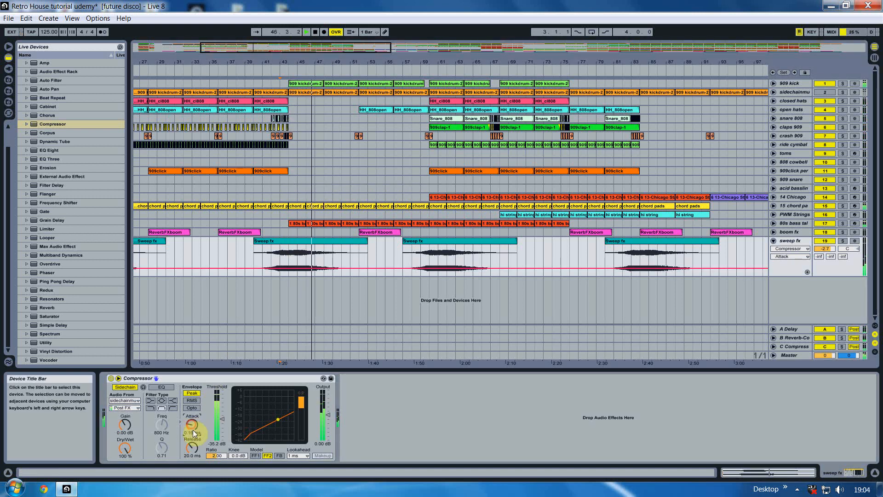
pyautogui.click(283, 249)
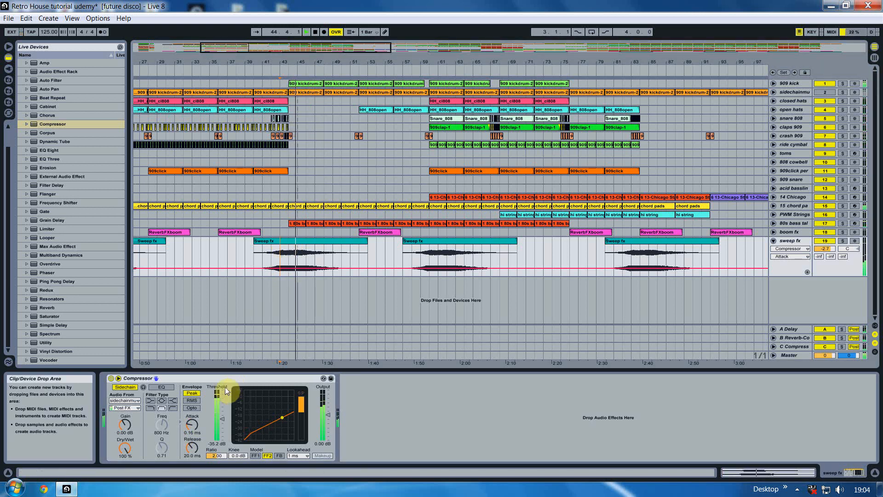
pyautogui.moveTo(193, 445); pyautogui.dragTo(195, 425)
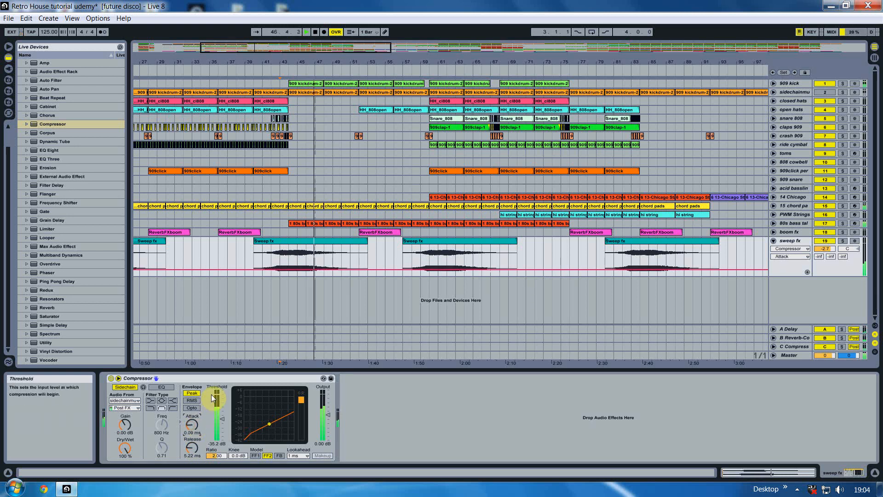
pyautogui.click(427, 248)
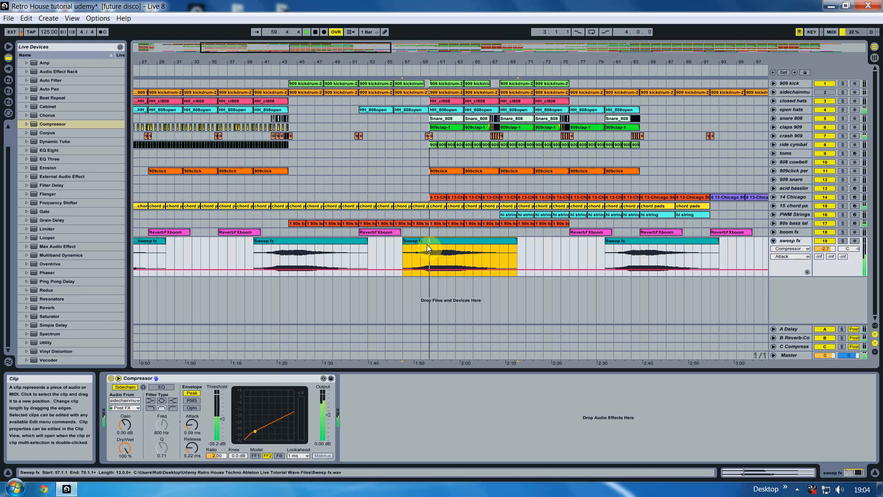
pyautogui.click(773, 241)
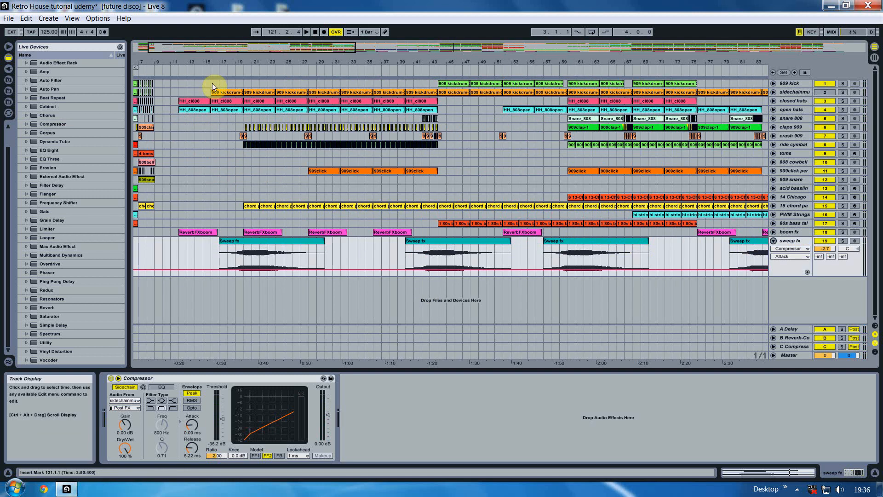
# Step: Delete the sidechainmute kick clips between the first and second Sweep fx clips and the first ones after the second sweep
pyautogui.moveTo(225, 62); pyautogui.dragTo(254, 75)
pyautogui.click(371, 92)
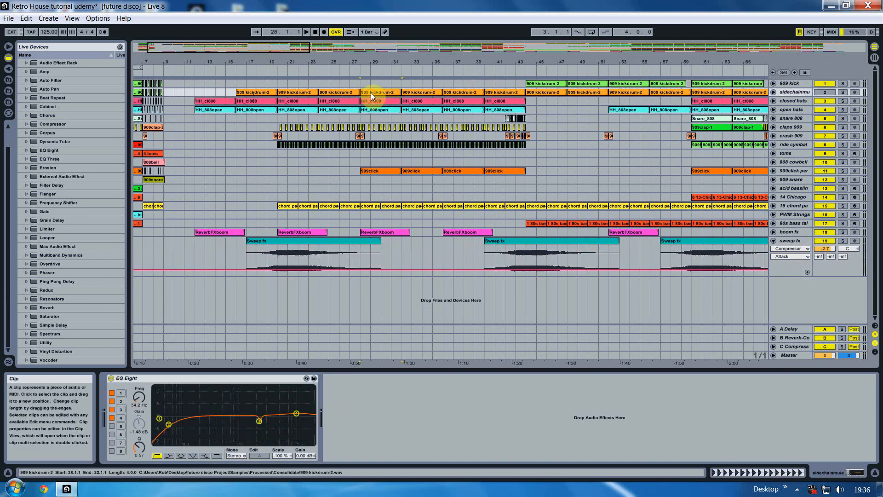
pyautogui.moveTo(371, 93); pyautogui.dragTo(550, 92)
pyautogui.click(602, 93)
pyautogui.press('Delete')
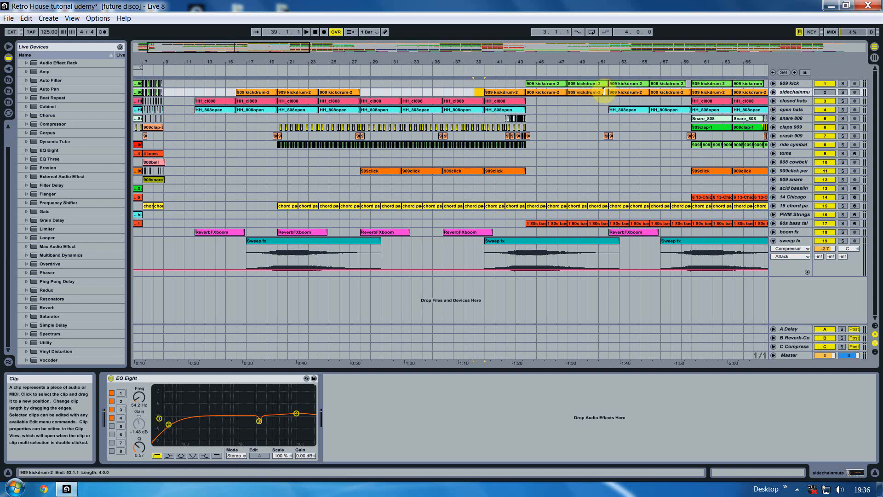
pyautogui.click(618, 93)
pyautogui.press('Delete')
# Step: Trim the sidechainmute kick clip to start with the third Sweep fx at bar 57 and delete the remaining kick clips outside the sweeps
pyautogui.moveTo(658, 63); pyautogui.dragTo(533, 62)
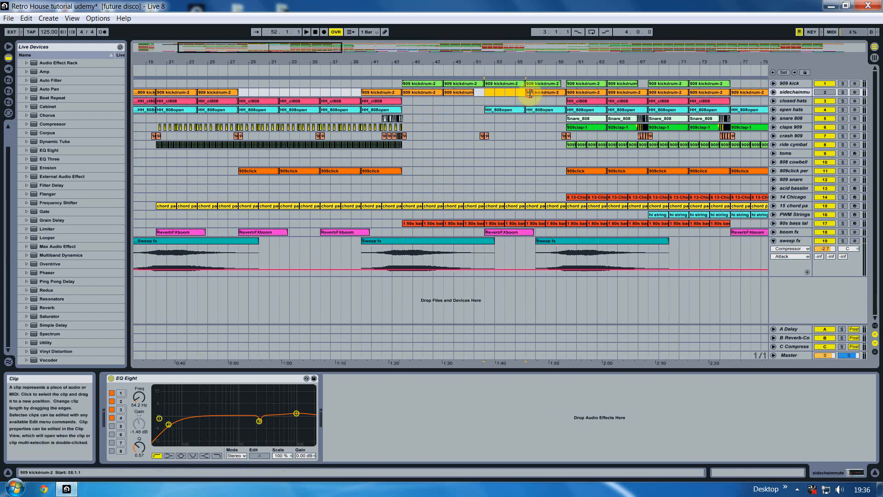
pyautogui.moveTo(526, 92); pyautogui.dragTo(535, 92)
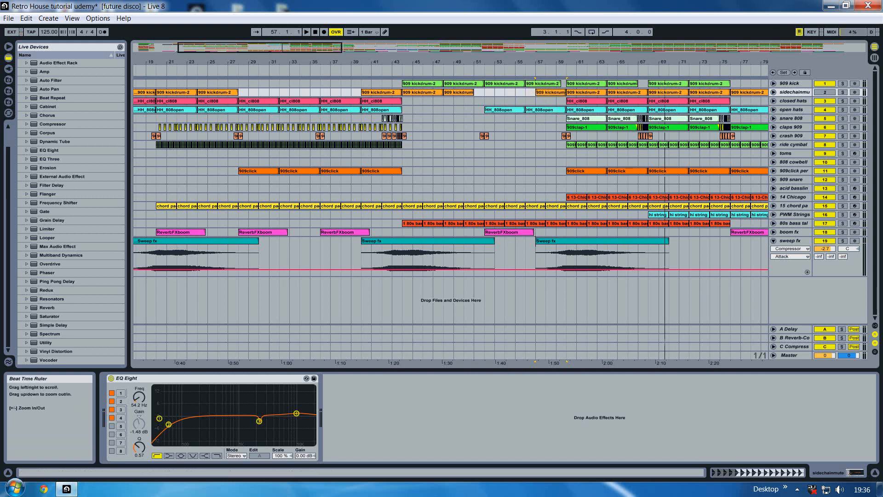
pyautogui.moveTo(670, 63); pyautogui.dragTo(568, 101)
pyautogui.click(558, 93)
pyautogui.press('Delete')
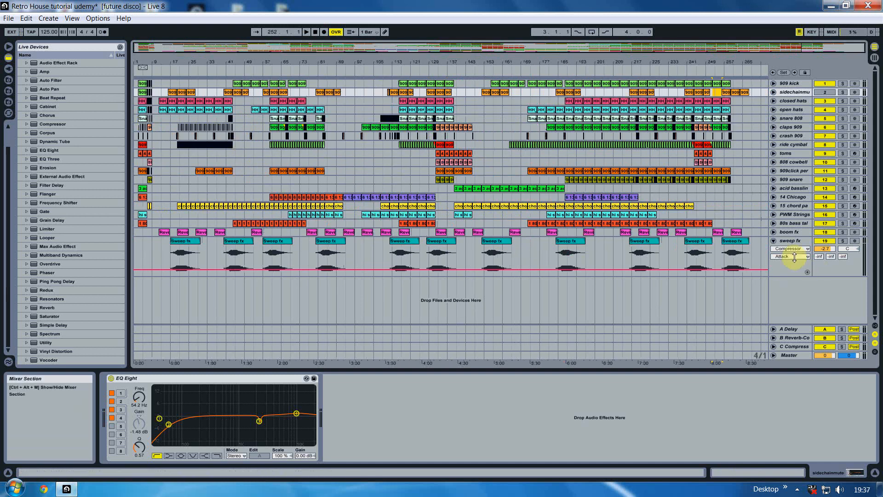
pyautogui.click(774, 241)
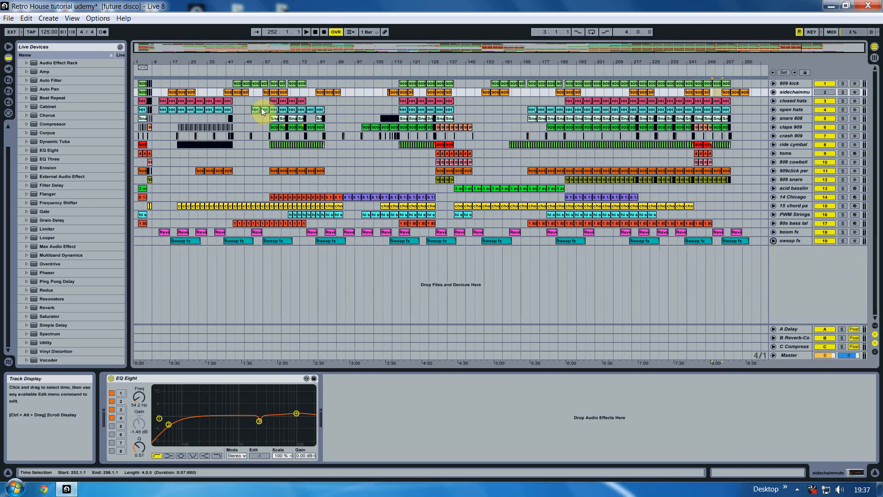
# Step: Lower the chord pad track's Auto Filter cutoff to about 253 Hz with Q 1.25 and audition it soloed from bar 20
pyautogui.moveTo(226, 62); pyautogui.dragTo(281, 62)
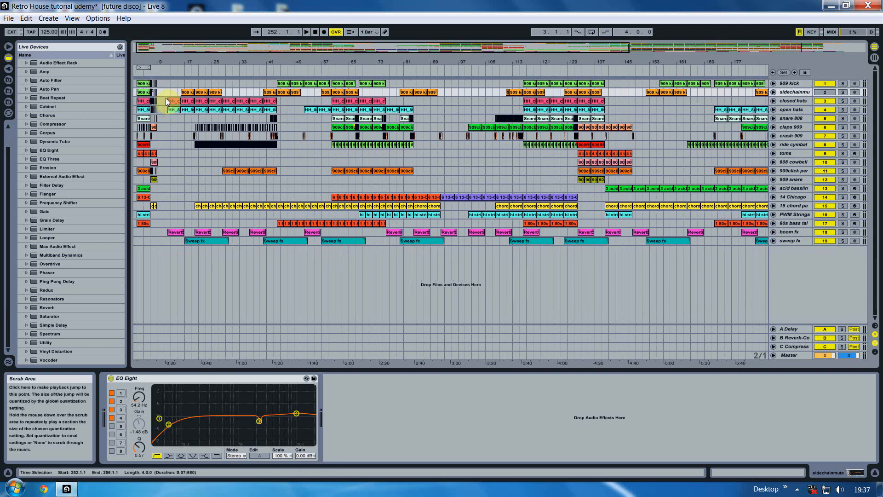
pyautogui.click(206, 206)
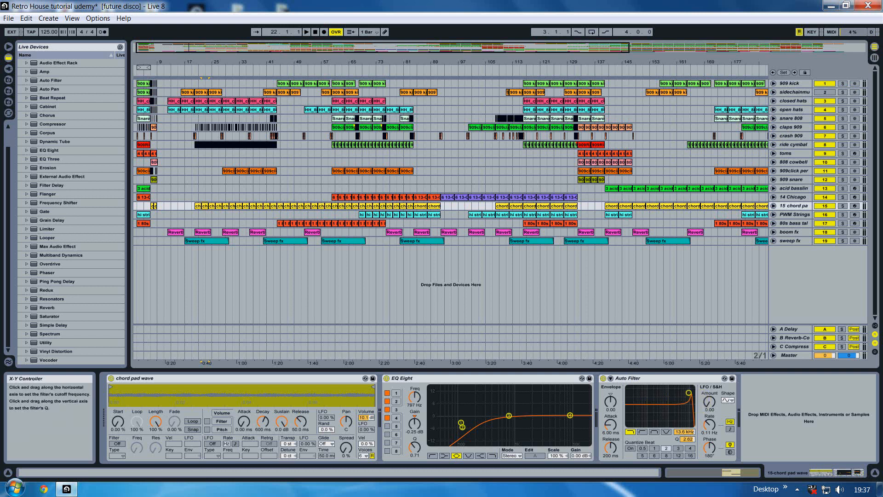
pyautogui.moveTo(688, 394); pyautogui.dragTo(667, 408)
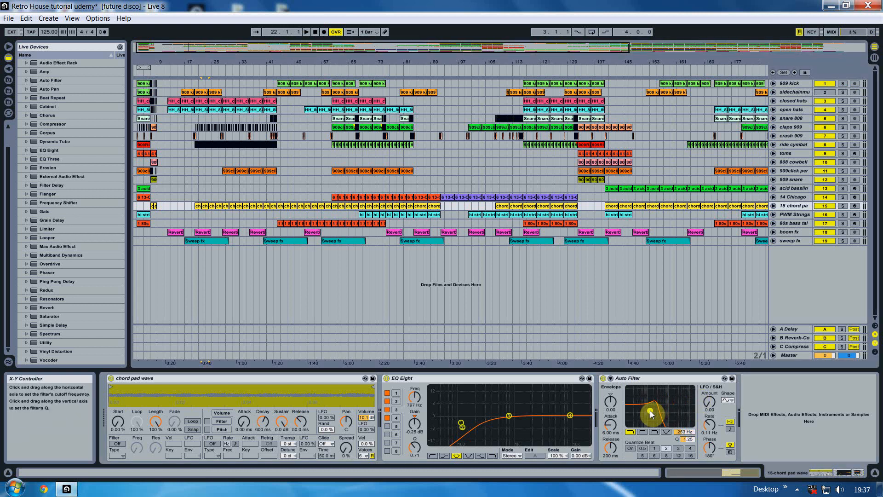
pyautogui.click(197, 206)
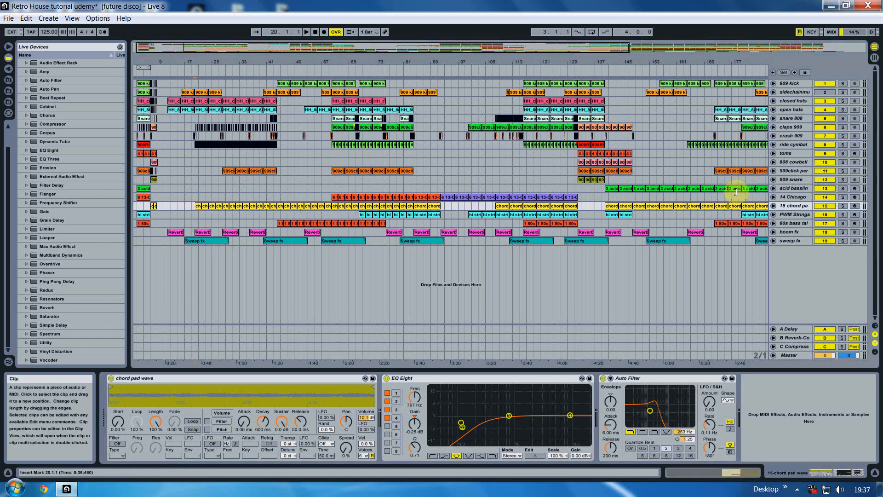
pyautogui.click(843, 206)
pyautogui.press('space')
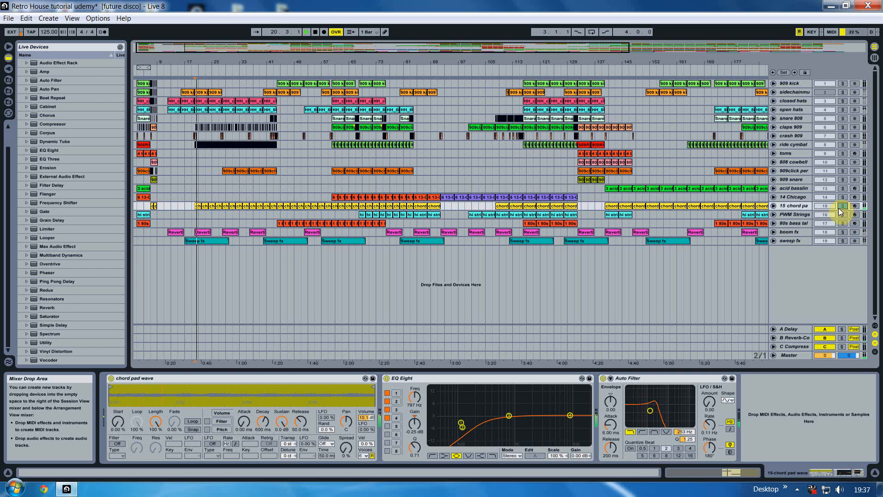
pyautogui.press('space')
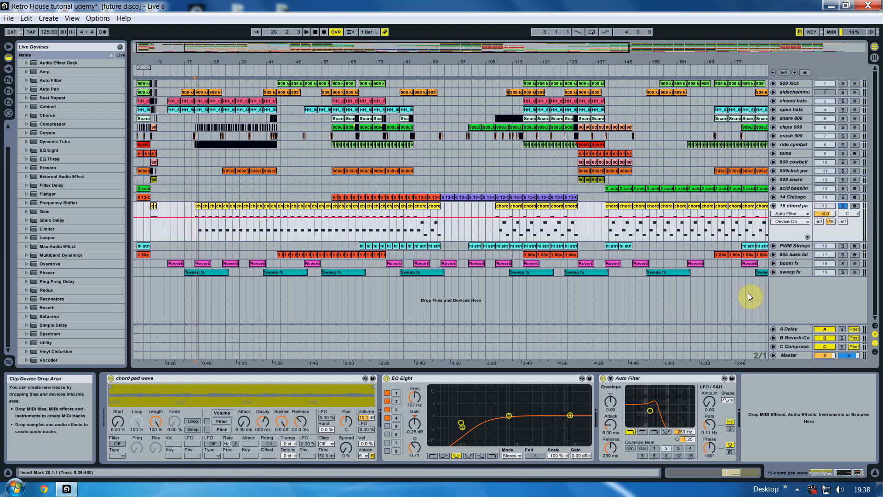
# Step: Unsolo the chord pad track, arm it and start recording the arrangement from bar 19
pyautogui.click(842, 205)
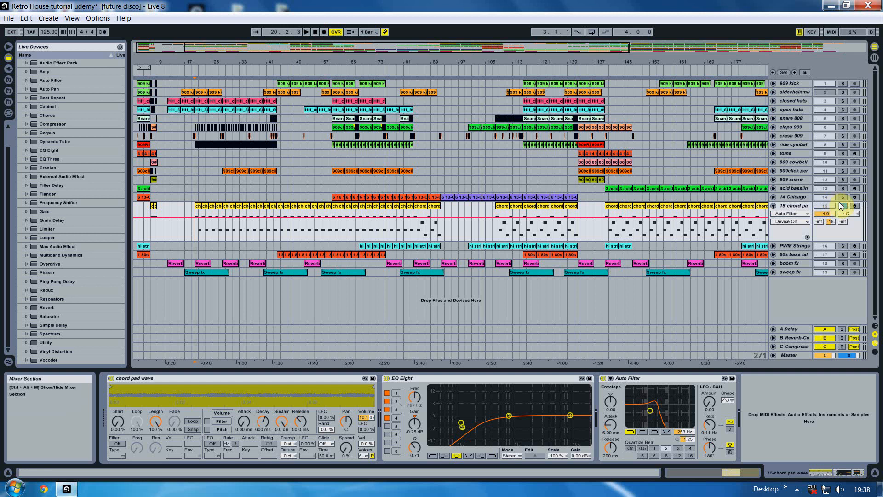
pyautogui.click(855, 205)
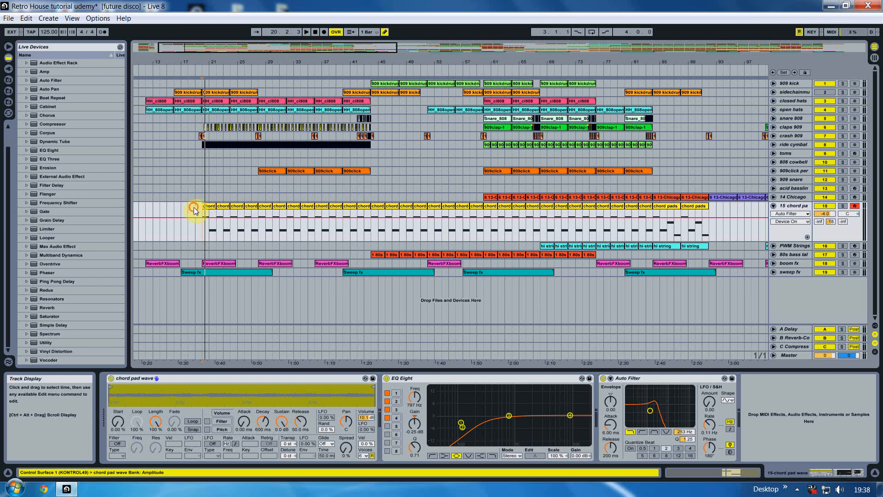
pyautogui.click(195, 209)
pyautogui.click(325, 32)
pyautogui.click(307, 32)
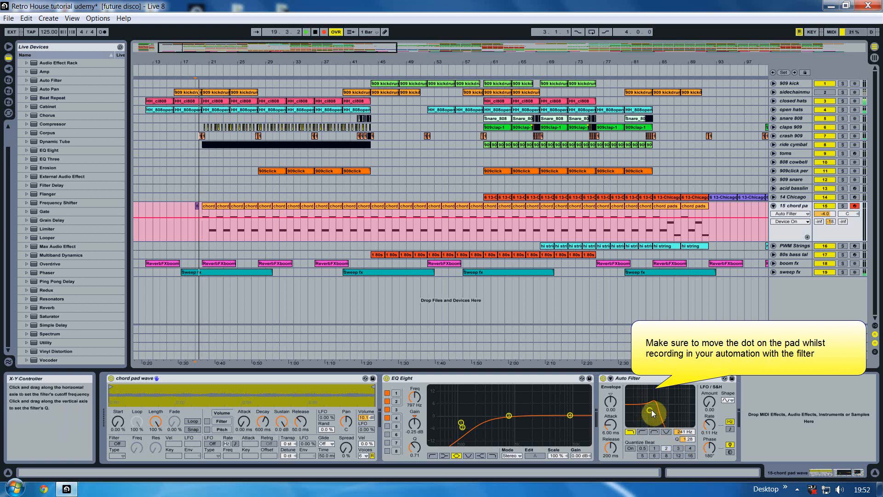
# Step: While recording, gradually raise the chord pad's Auto Filter cutoff to about 15.7 kHz with Q 2.76 by bar 62
pyautogui.moveTo(651, 409); pyautogui.dragTo(654, 408)
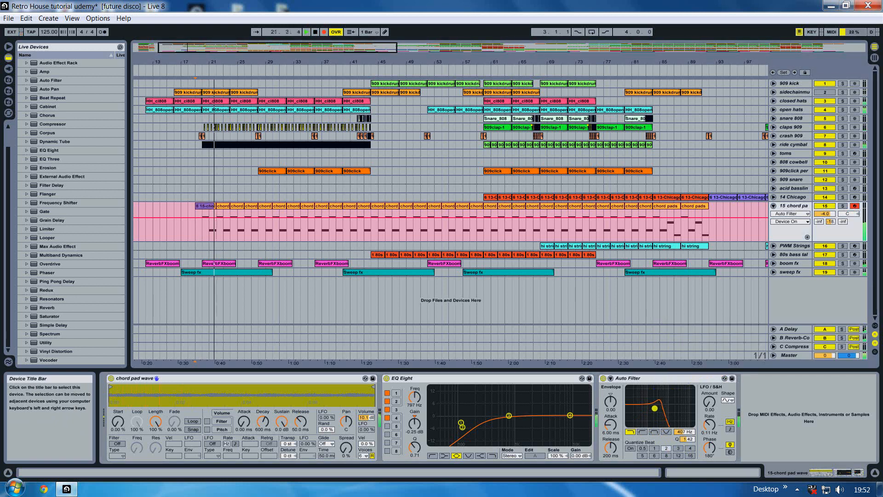
pyautogui.moveTo(654, 408); pyautogui.dragTo(657, 407)
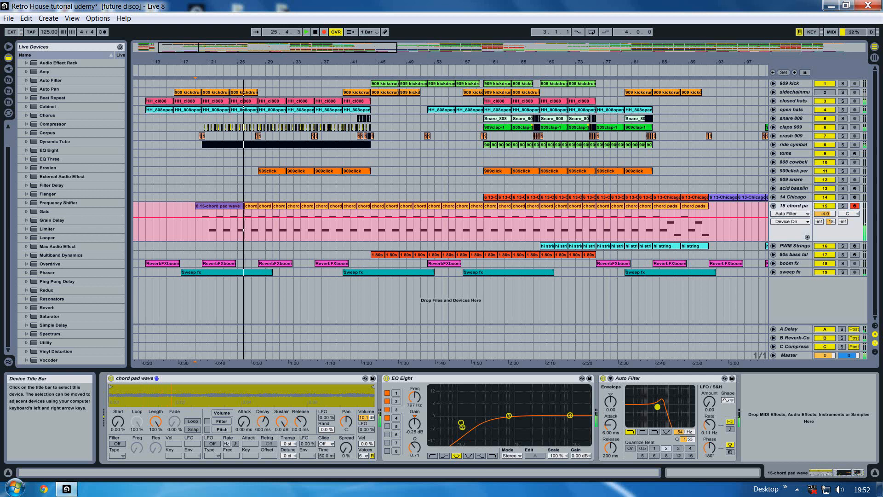
pyautogui.moveTo(657, 406); pyautogui.dragTo(667, 405)
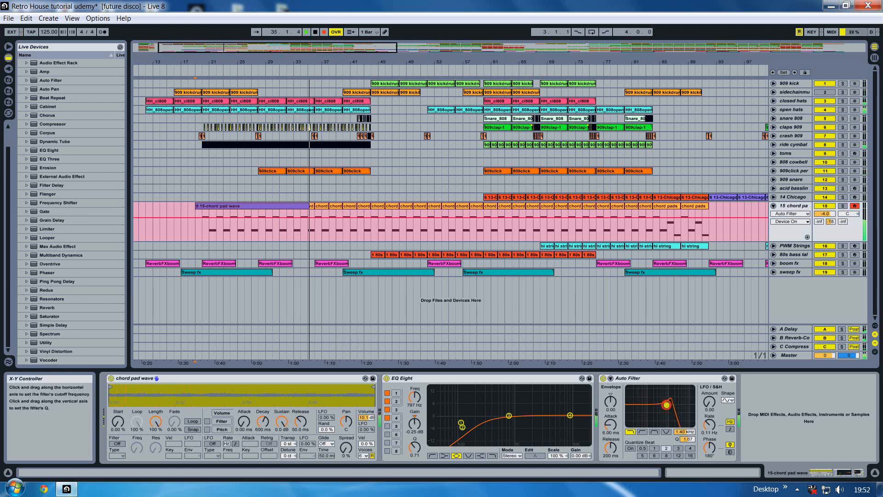
pyautogui.moveTo(667, 405); pyautogui.dragTo(689, 395)
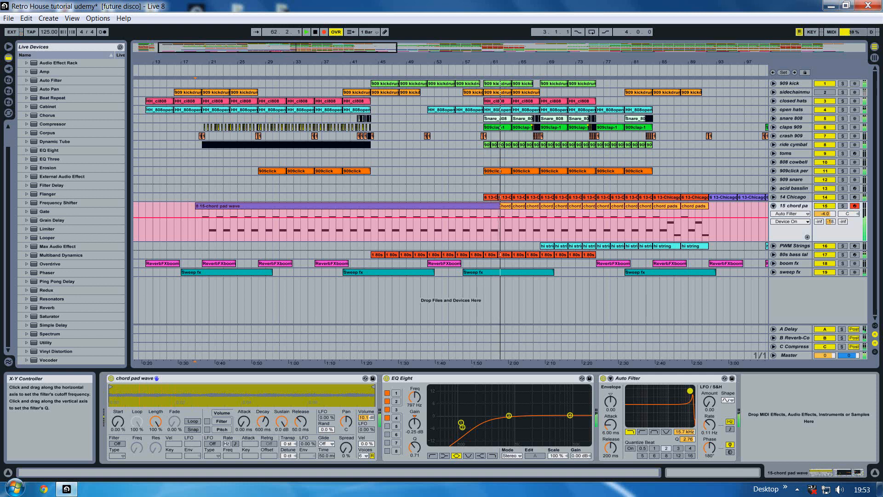
pyautogui.click(691, 393)
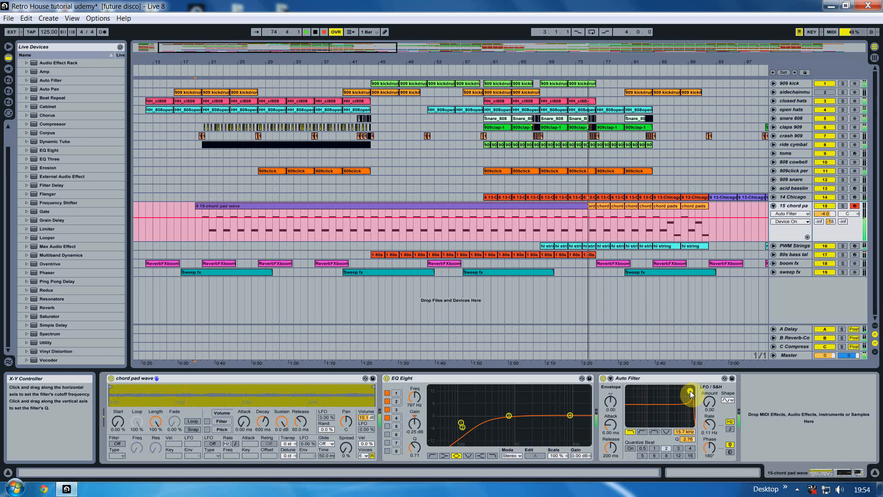
# Step: Sweep the Auto Filter cutoff back down to about 869 Hz with Q 1.14 near bar 92 and stop recording
pyautogui.moveTo(691, 391); pyautogui.dragTo(681, 405)
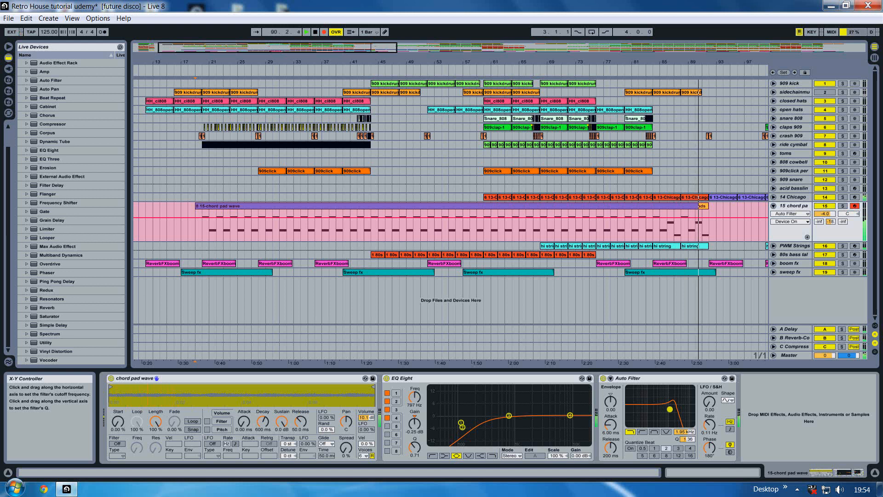
pyautogui.moveTo(665, 411); pyautogui.dragTo(662, 412)
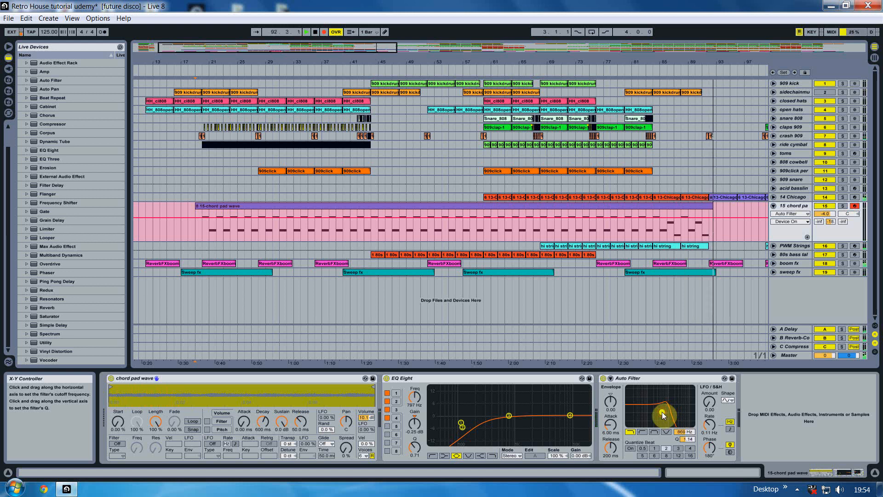
pyautogui.press('space')
# Step: Audition the recorded chord pad filter automation from bars 19 and 42, further points along the clip, and bar 89
pyautogui.click(195, 207)
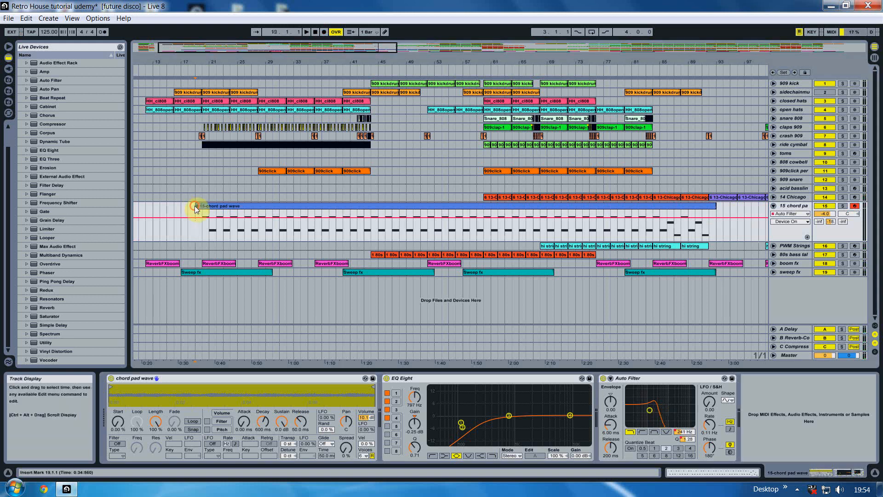
pyautogui.press('space')
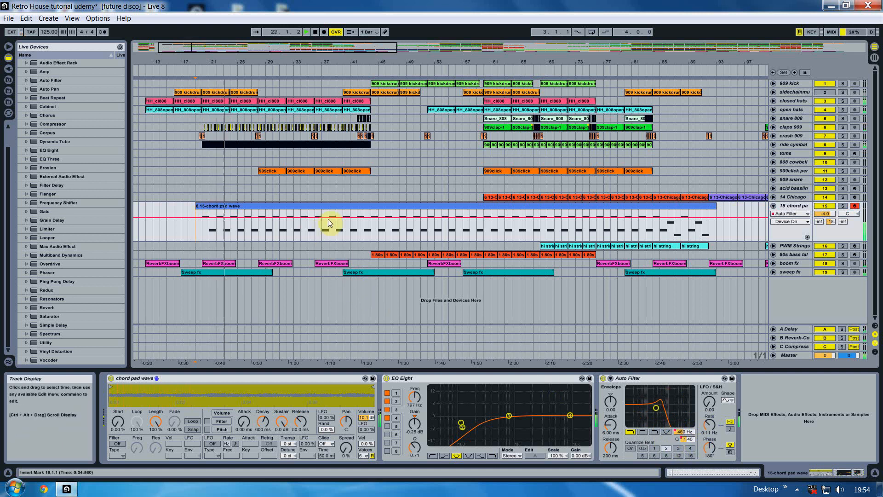
pyautogui.click(355, 211)
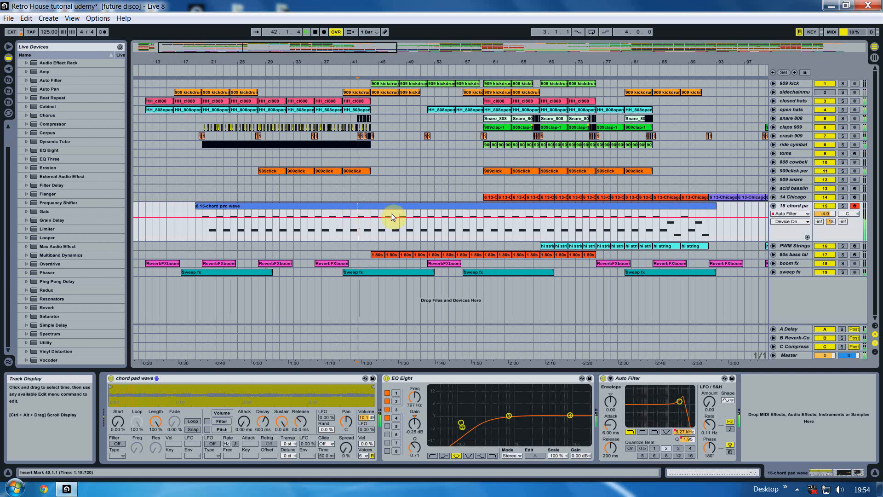
pyautogui.click(429, 213)
pyautogui.click(520, 211)
pyautogui.click(675, 211)
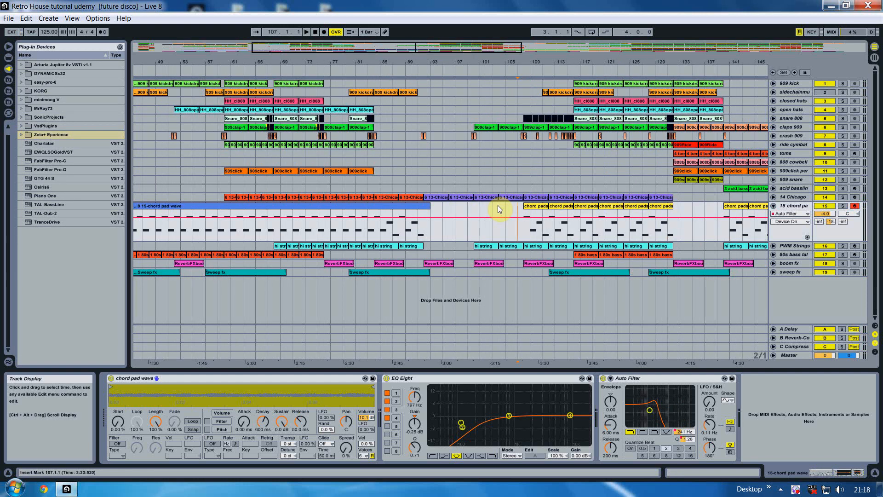
pyautogui.click(402, 211)
pyautogui.press('space')
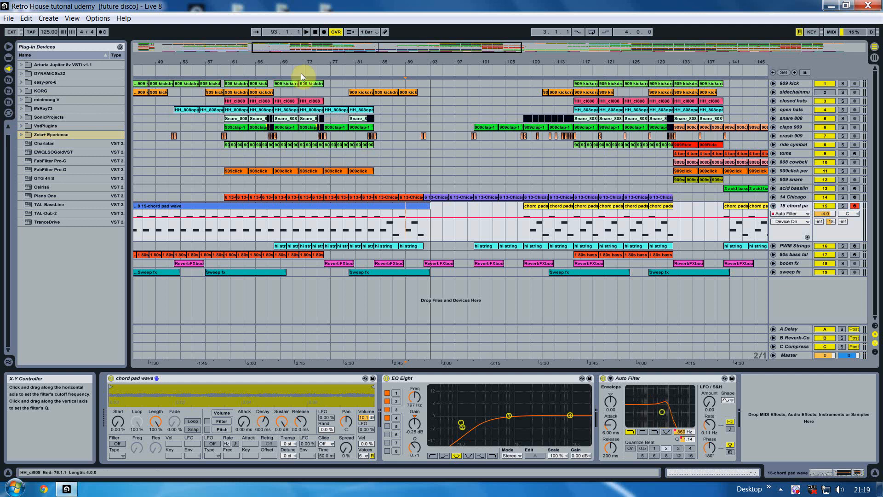
# Step: Compare the Auto Filter settings at the start and end of the recorded chord pad clip with those at bar 105
pyautogui.moveTo(257, 59); pyautogui.dragTo(341, 86)
pyautogui.click(188, 208)
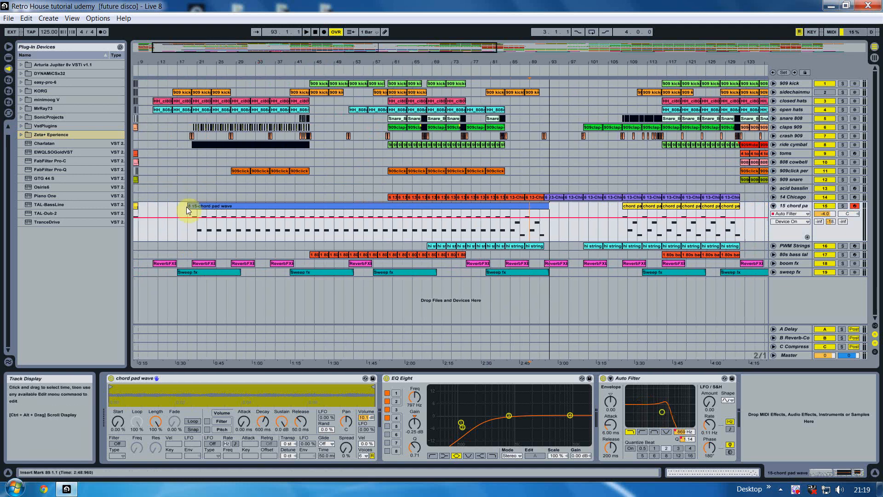
pyautogui.click(550, 211)
pyautogui.click(609, 207)
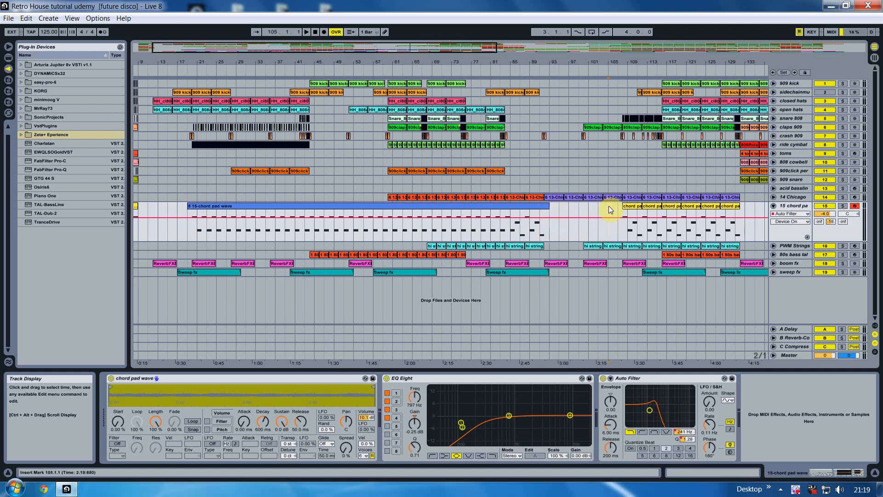
pyautogui.click(186, 208)
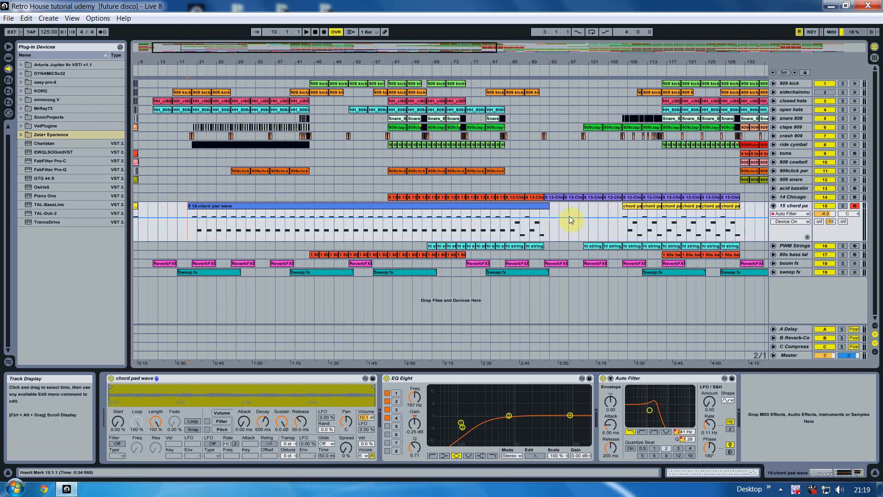
pyautogui.click(607, 211)
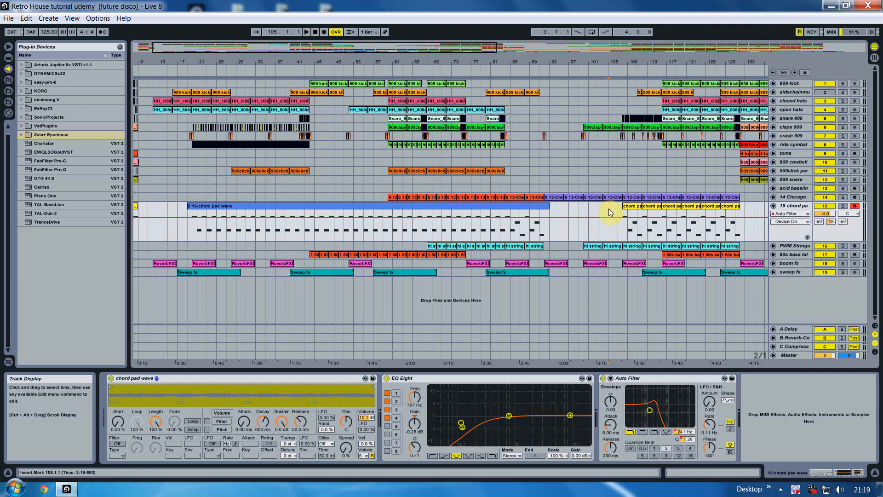
# Step: Start recording the chord pad from bar 106 and raise the Auto Filter cutoff to about 15.7 kHz with Q 2.65
pyautogui.press('+')
pyautogui.press('+')
pyautogui.press('+')
pyautogui.click(537, 207)
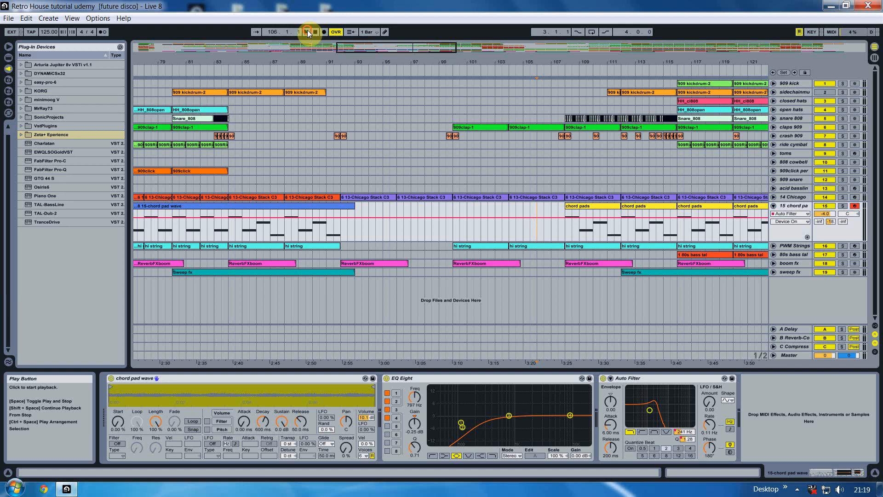
pyautogui.click(324, 32)
pyautogui.moveTo(653, 405); pyautogui.dragTo(691, 395)
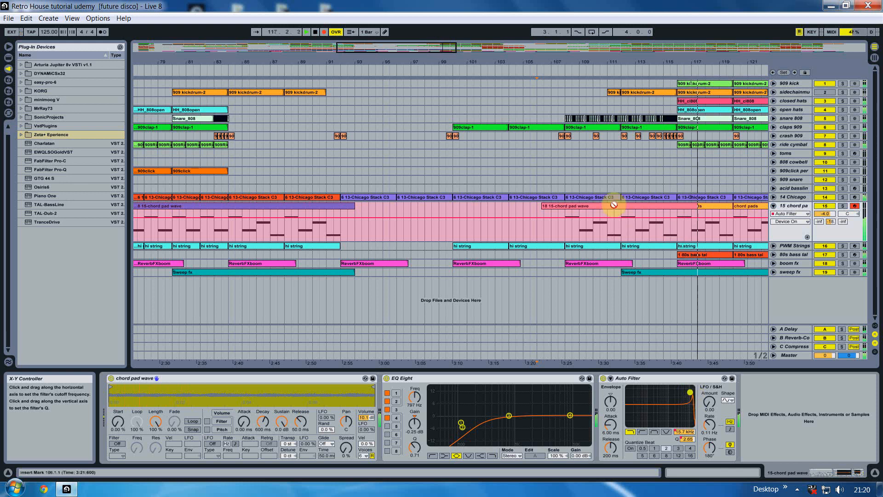
# Step: Lower the Auto Filter cutoff to about 427 Hz with Q 1.36 by bar 131 and stop recording at bar 133
pyautogui.moveTo(692, 57); pyautogui.dragTo(511, 101)
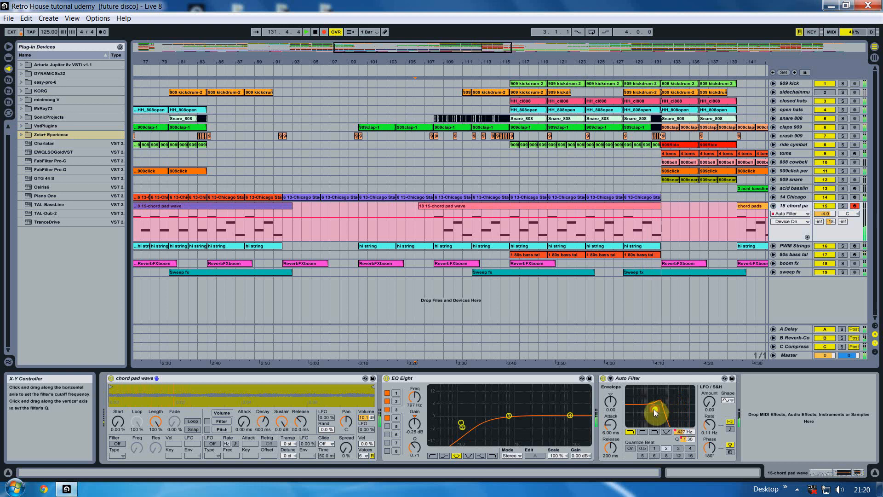
pyautogui.click(676, 206)
pyautogui.press('space')
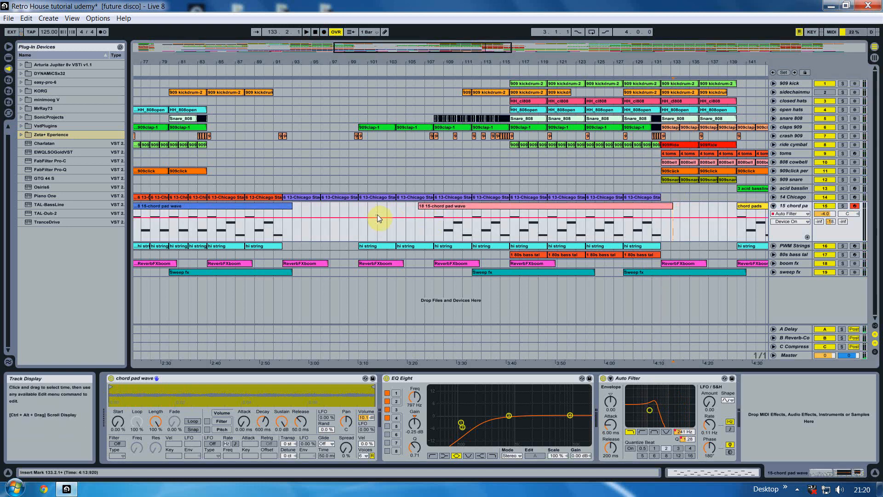
# Step: Audition the chord pad filter automation from bar 87, just before the second recorded clip, and from bar 129
pyautogui.click(353, 61)
pyautogui.moveTo(354, 61); pyautogui.dragTo(230, 264)
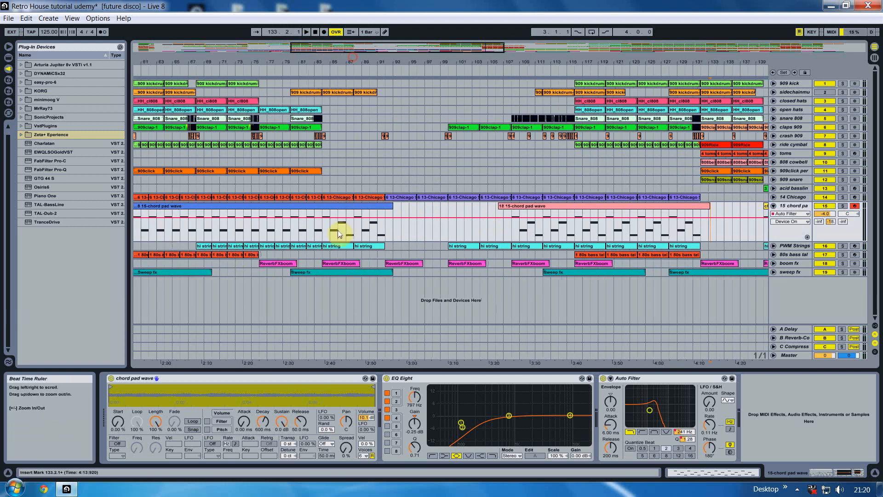
pyautogui.click(344, 211)
pyautogui.press('space')
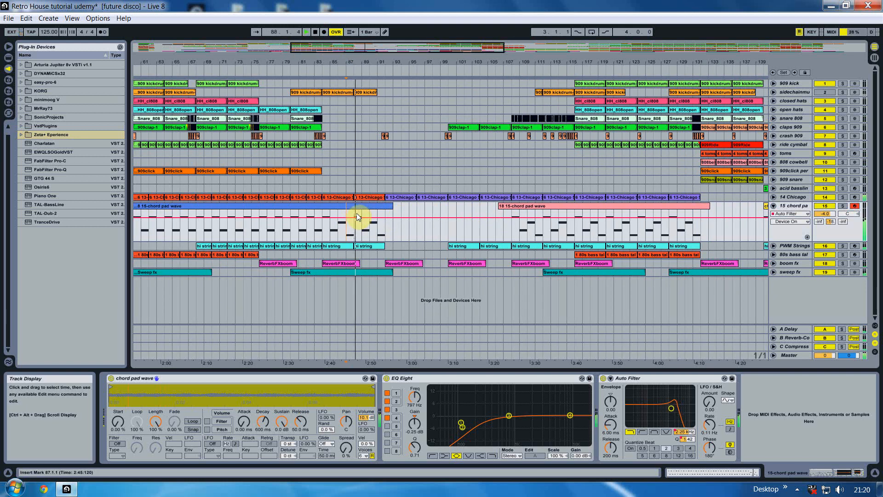
pyautogui.click(481, 212)
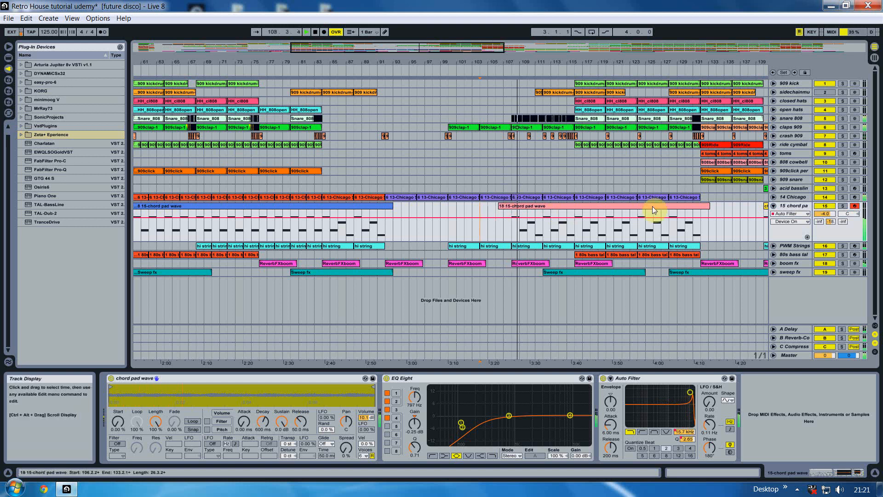
pyautogui.click(677, 211)
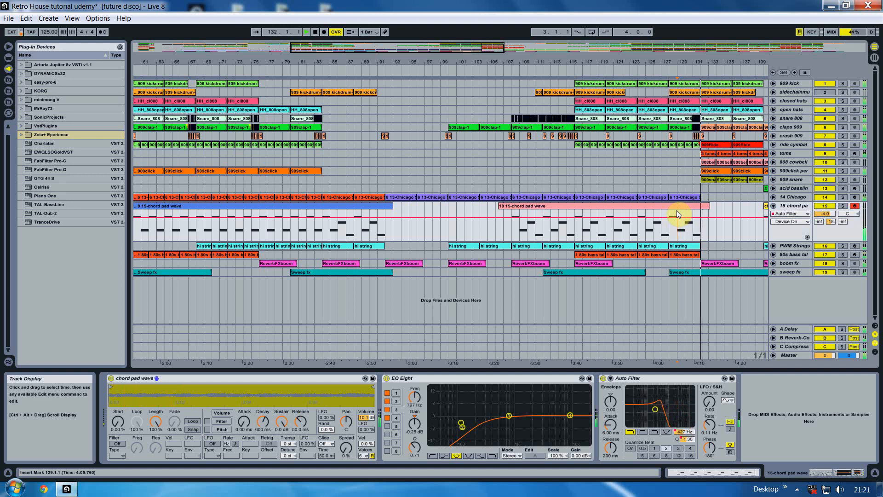
pyautogui.moveTo(699, 57); pyautogui.dragTo(540, 59)
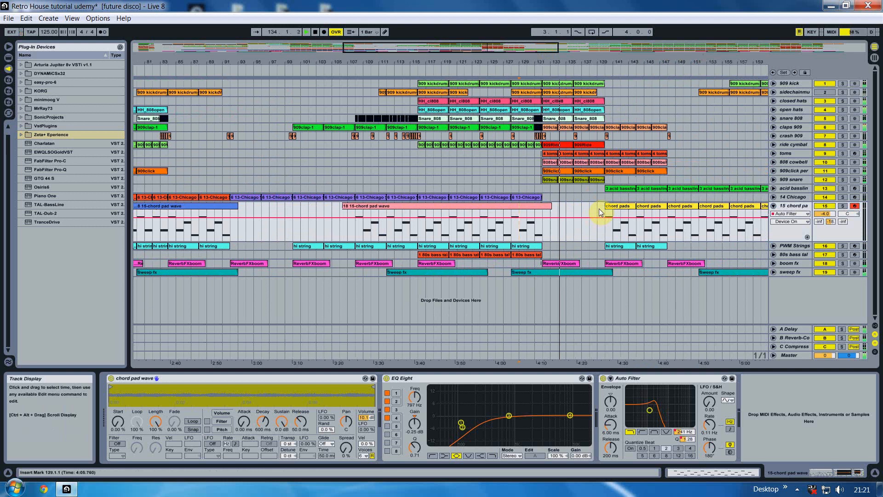
pyautogui.press('space')
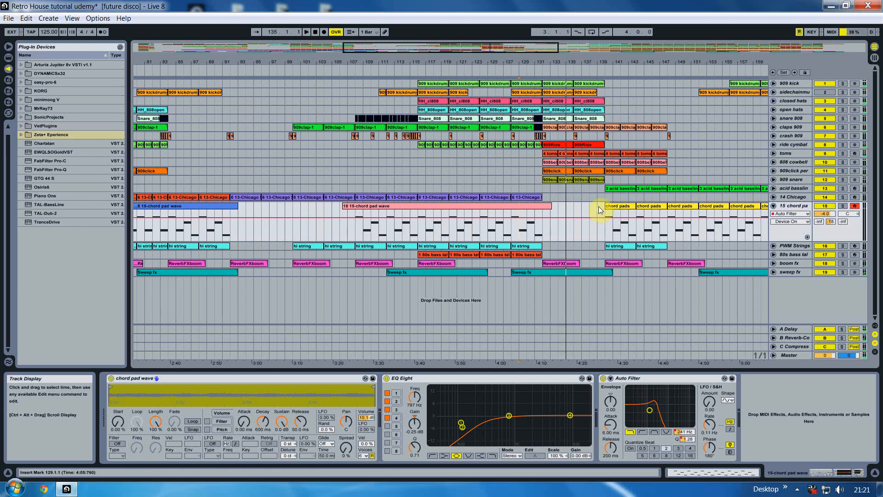
# Step: Place the insert marker at bar 138 on the chord pad track and save the song
pyautogui.click(597, 206)
pyautogui.click(593, 212)
pyautogui.hotkey('ctrl', 's')
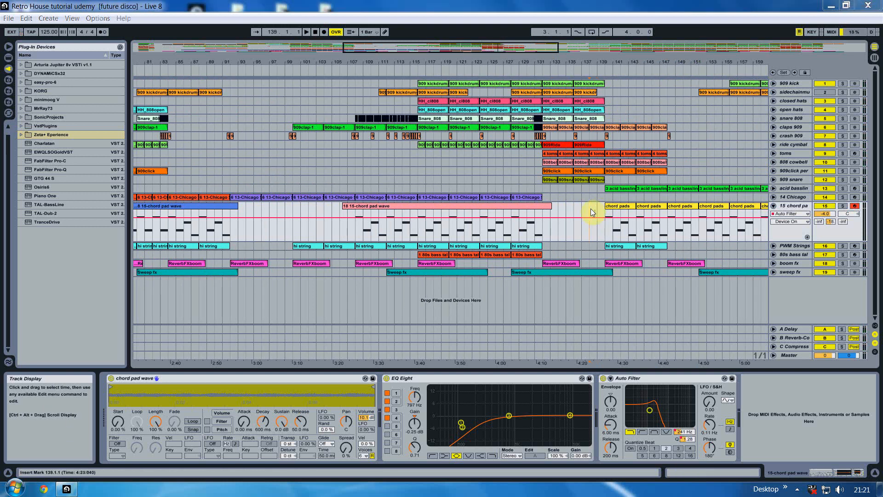
# Step: Record the chord pad from bar 138 while raising the Auto Filter cutoff to about 14.3 kHz with Q 2.68
pyautogui.click(308, 33)
pyautogui.click(324, 32)
pyautogui.click(651, 410)
pyautogui.moveTo(650, 410); pyautogui.dragTo(687, 393)
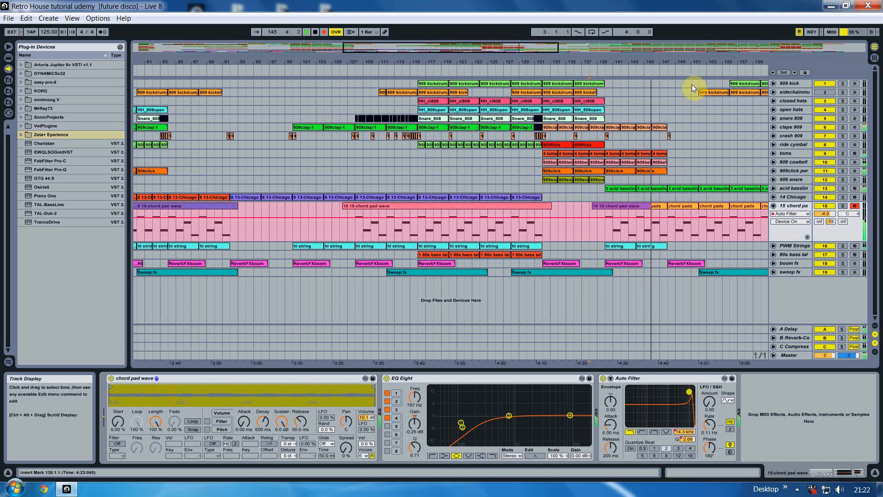
pyautogui.moveTo(560, 60); pyautogui.dragTo(533, 60)
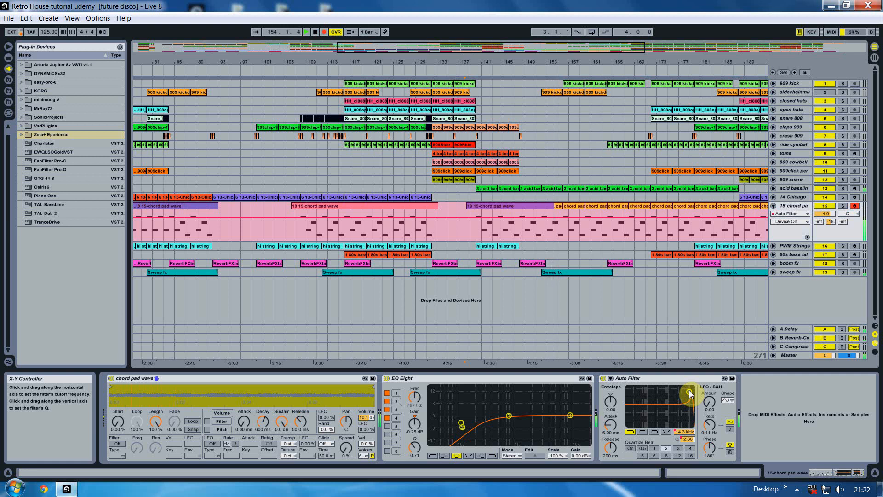
# Step: Continue the filter automation, lower the cutoff to about 150 Hz with Q 1.25 by bar 244, and stop recording at bar 245
pyautogui.moveTo(690, 393)
pyautogui.mouseDown()
pyautogui.moveTo(657, 408)
pyautogui.moveTo(691, 392)
pyautogui.mouseUp()
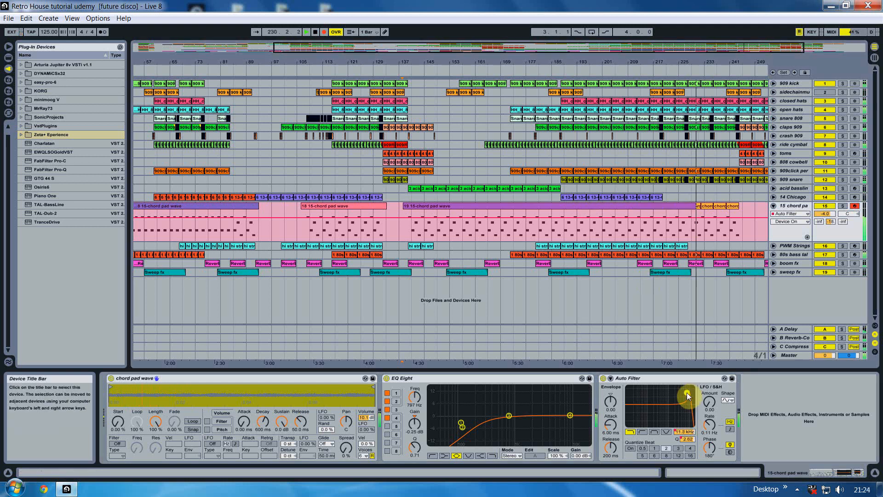
pyautogui.moveTo(687, 395); pyautogui.dragTo(645, 412)
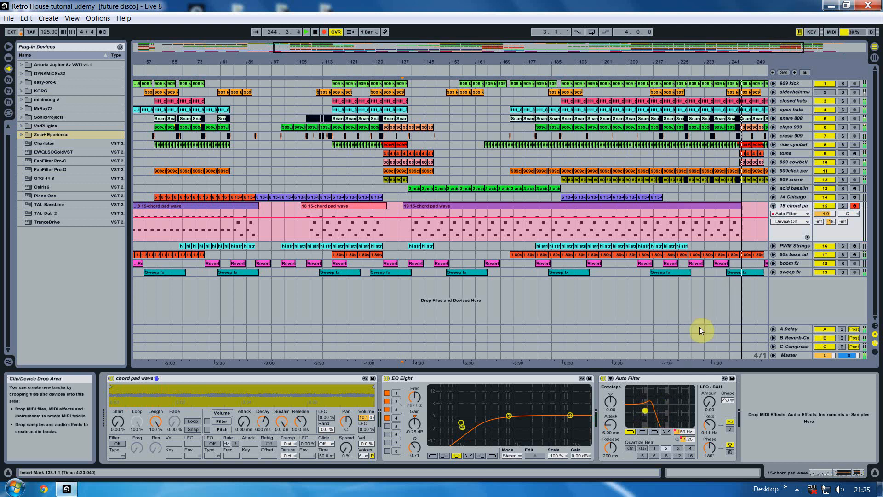
pyautogui.press('space')
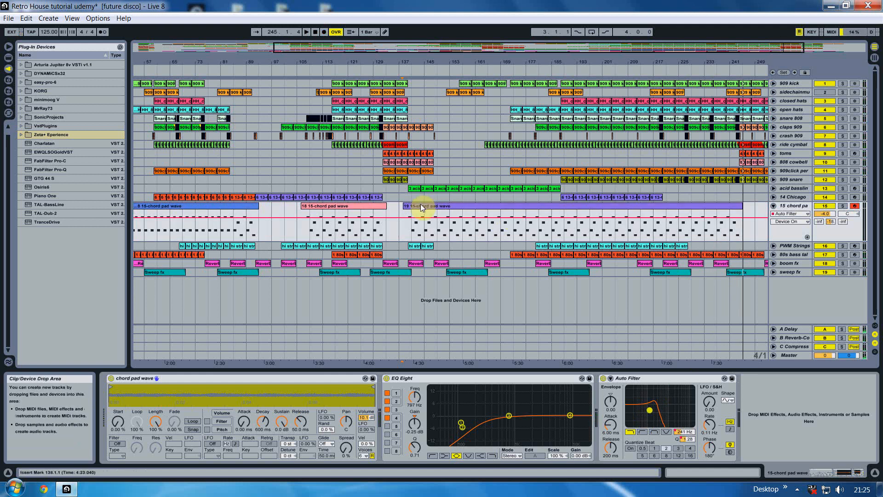
# Step: Audition the third recorded chord pad clip's filter automation from bars 138, 157 and 241
pyautogui.click(403, 212)
pyautogui.press('space')
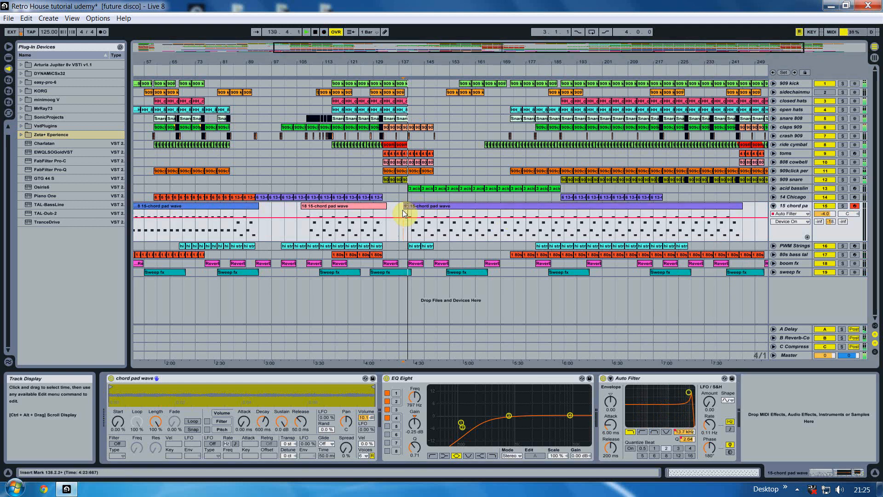
pyautogui.press('space')
pyautogui.click(456, 215)
pyautogui.press('space')
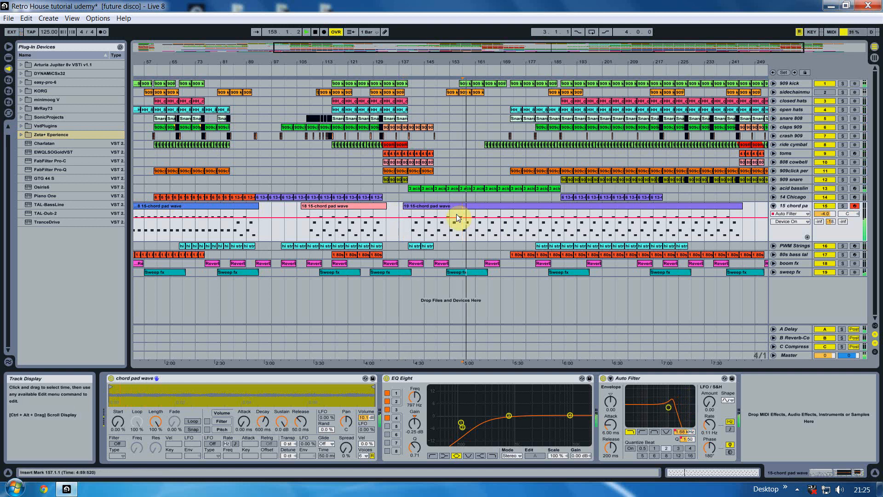
pyautogui.press('space')
pyautogui.click(731, 212)
pyautogui.press('space')
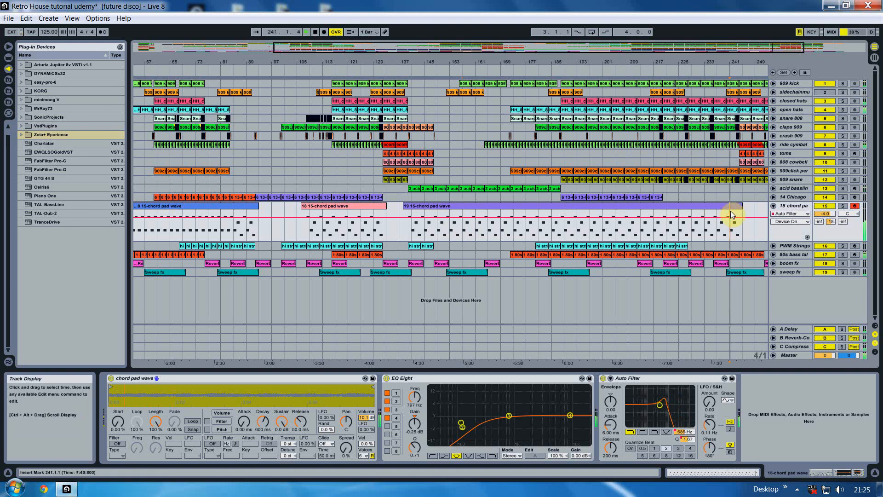
# Step: Audition the second chord pad clip's filter automation from bars 125 and 129
pyautogui.click(358, 211)
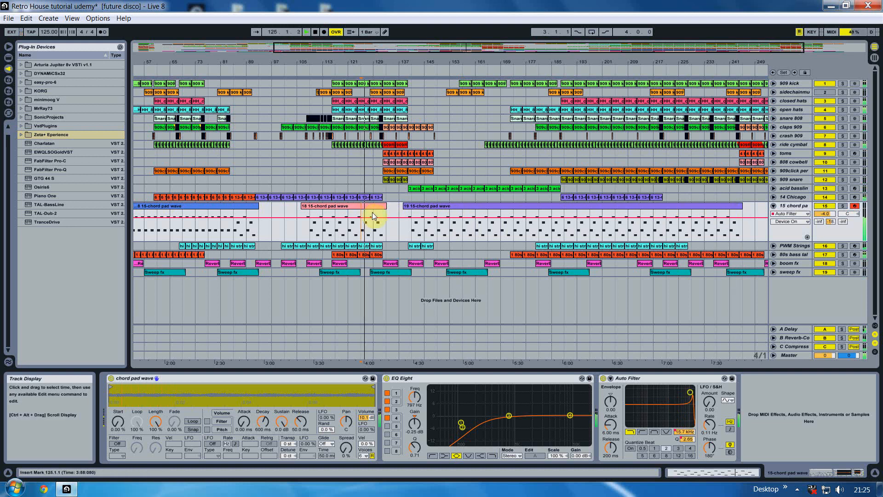
pyautogui.click(374, 212)
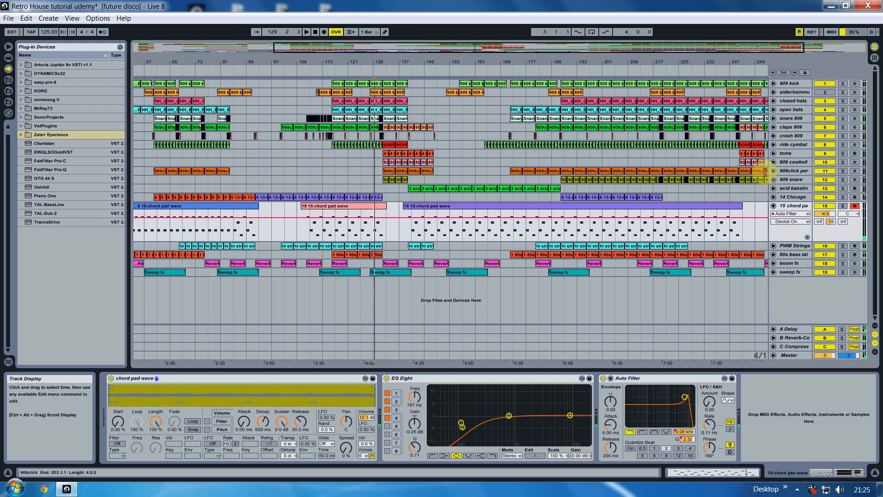
pyautogui.moveTo(636, 60); pyautogui.dragTo(635, 28)
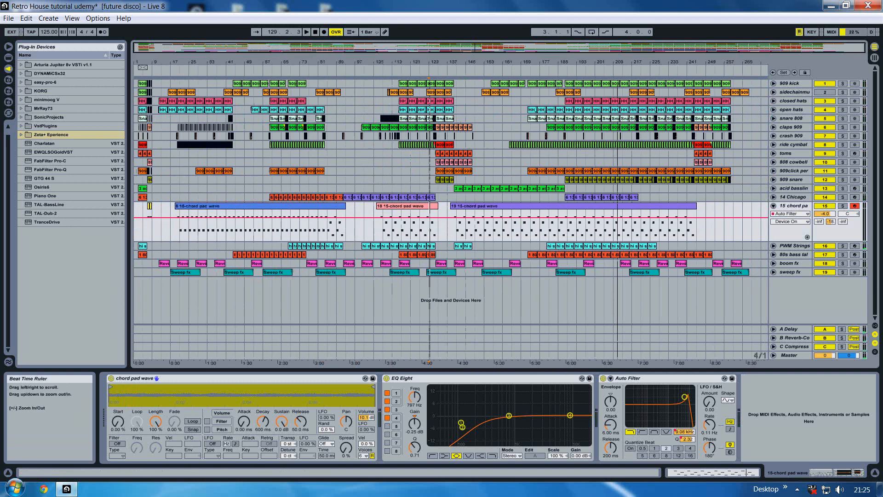
pyautogui.click(774, 206)
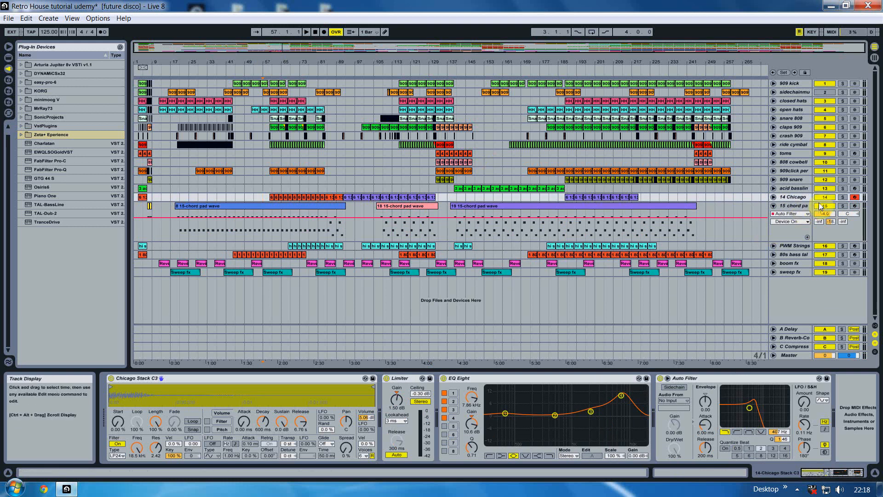
# Step: Place the insert marker at bar 59 on the Chicago track, start playback and enable global recording
pyautogui.moveTo(256, 62); pyautogui.dragTo(297, 219)
pyautogui.click(294, 197)
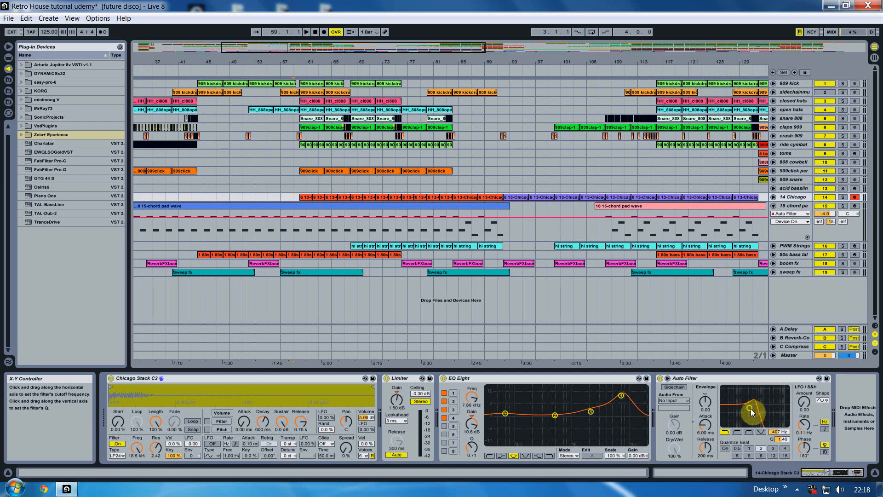
pyautogui.click(308, 32)
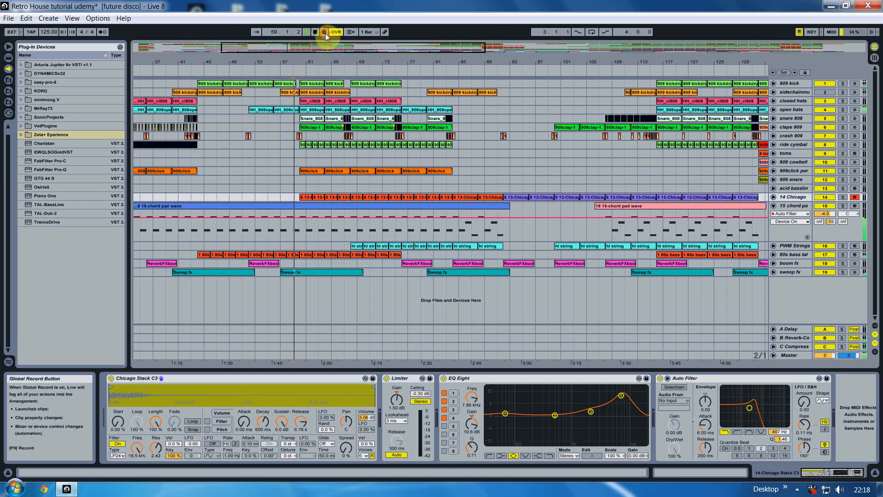
pyautogui.click(325, 32)
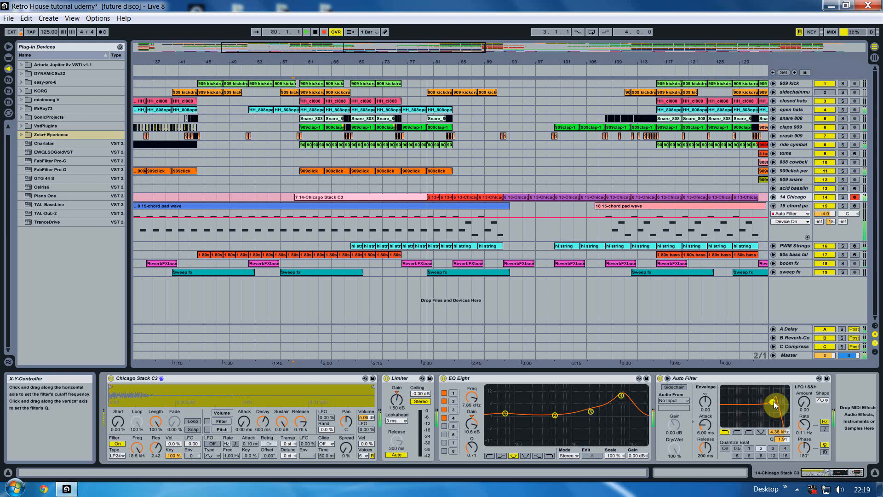
# Step: Record the Chicago track's Auto Filter sweep, raising the cutoff to about 18.1 kHz with Q about 2.86, and stop at bar 133
pyautogui.moveTo(774, 402); pyautogui.dragTo(785, 392)
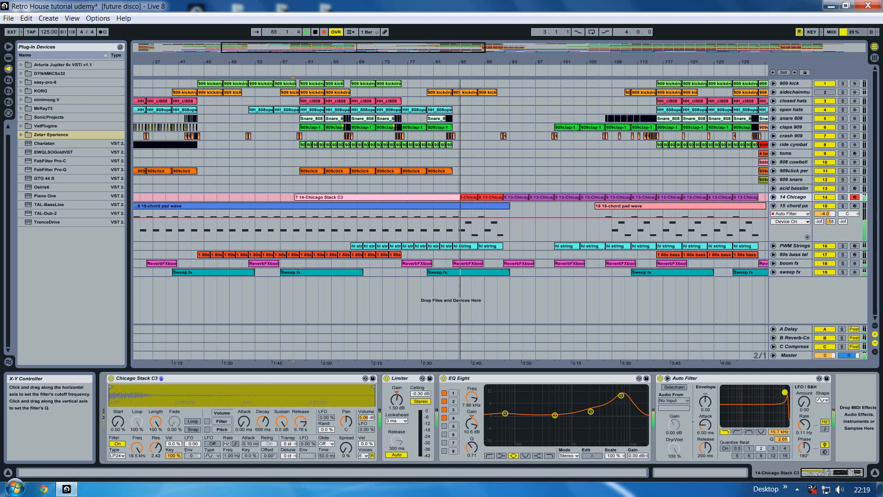
pyautogui.moveTo(785, 393); pyautogui.dragTo(785, 392)
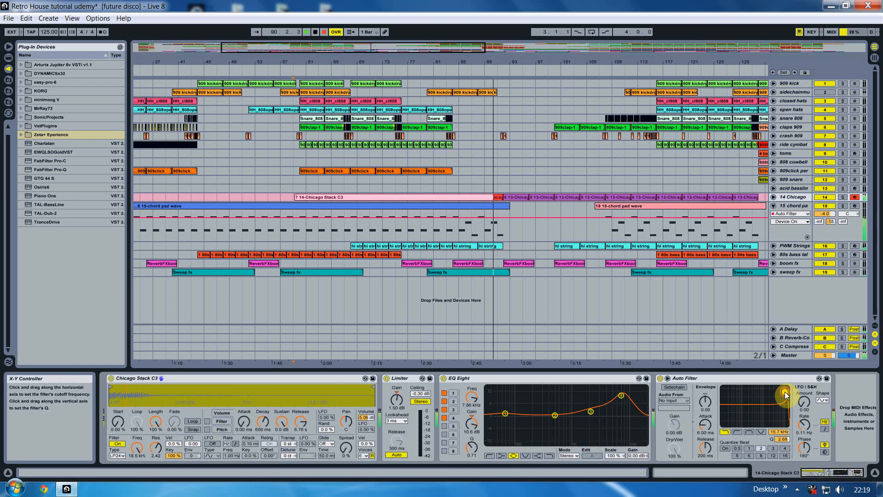
pyautogui.moveTo(785, 392)
pyautogui.mouseDown()
pyautogui.moveTo(747, 410)
pyautogui.moveTo(775, 407)
pyautogui.moveTo(780, 394)
pyautogui.moveTo(758, 396)
pyautogui.moveTo(772, 407)
pyautogui.moveTo(786, 391)
pyautogui.mouseUp()
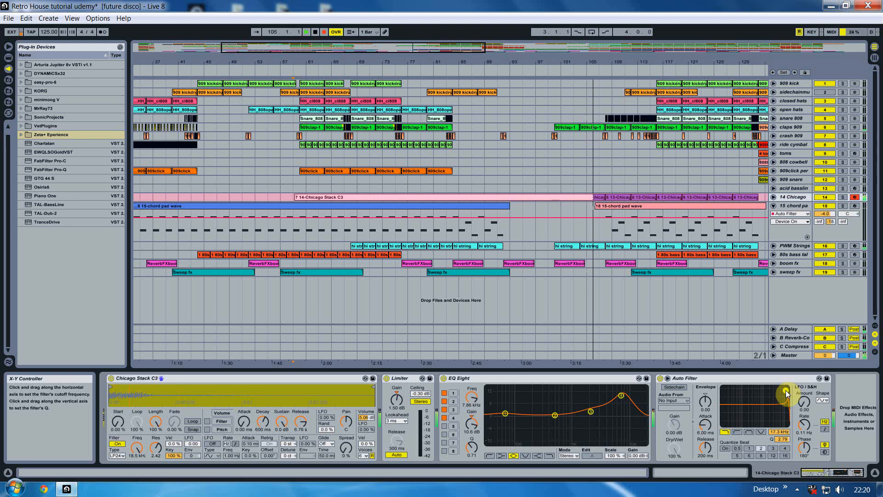
pyautogui.moveTo(787, 394)
pyautogui.mouseDown()
pyautogui.moveTo(756, 403)
pyautogui.moveTo(780, 404)
pyautogui.moveTo(786, 391)
pyautogui.mouseUp()
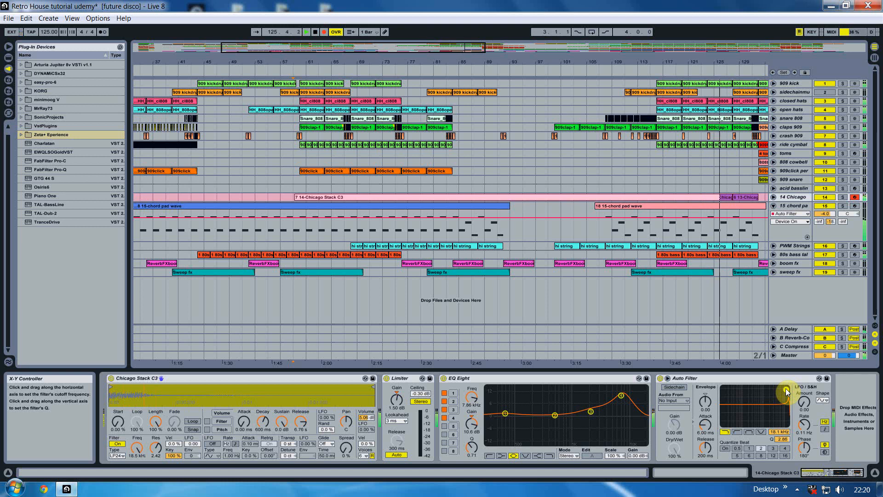
pyautogui.moveTo(724, 59); pyautogui.dragTo(558, 53)
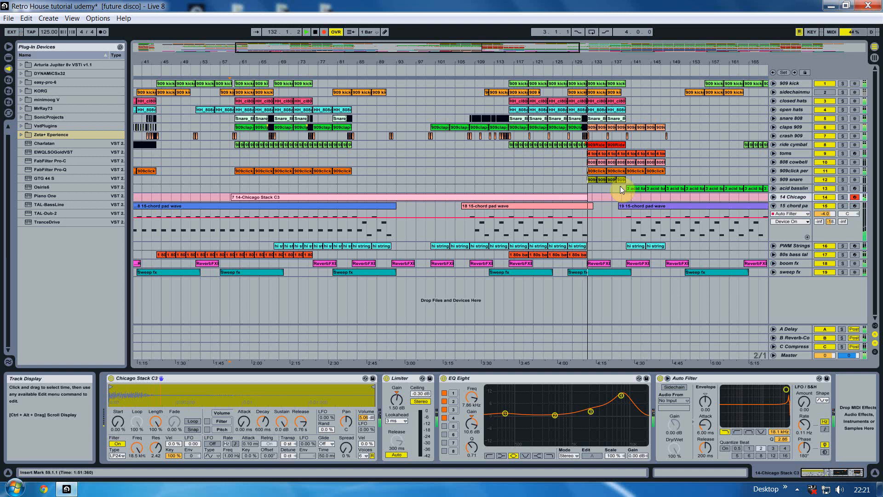
pyautogui.press('space')
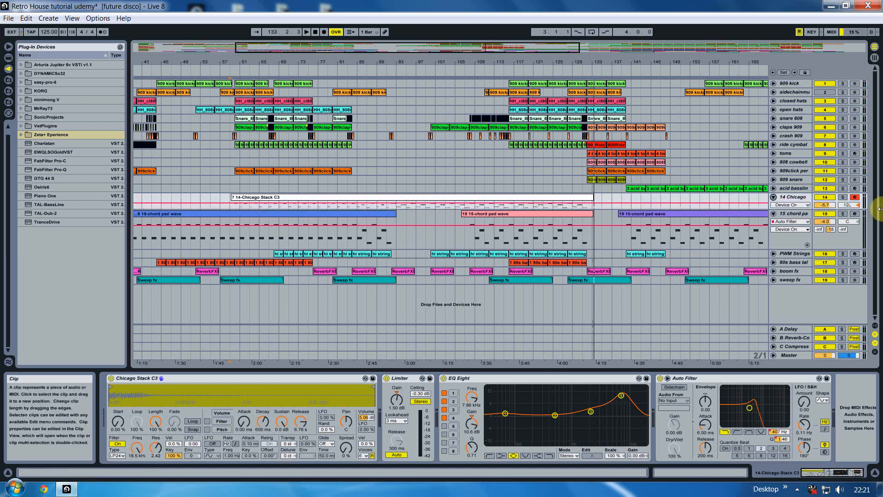
# Step: Audition the recorded Chicago clip's filter automation from bars 59, 105, 115 and 131
pyautogui.press('space')
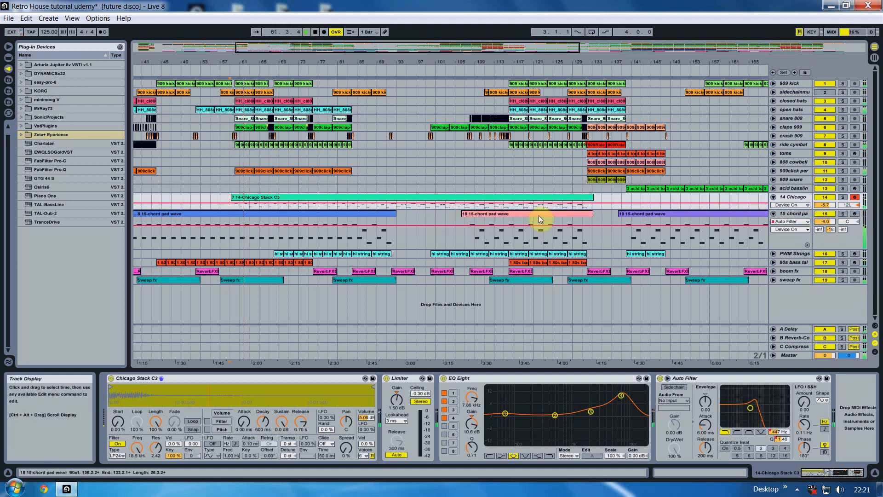
pyautogui.click(394, 204)
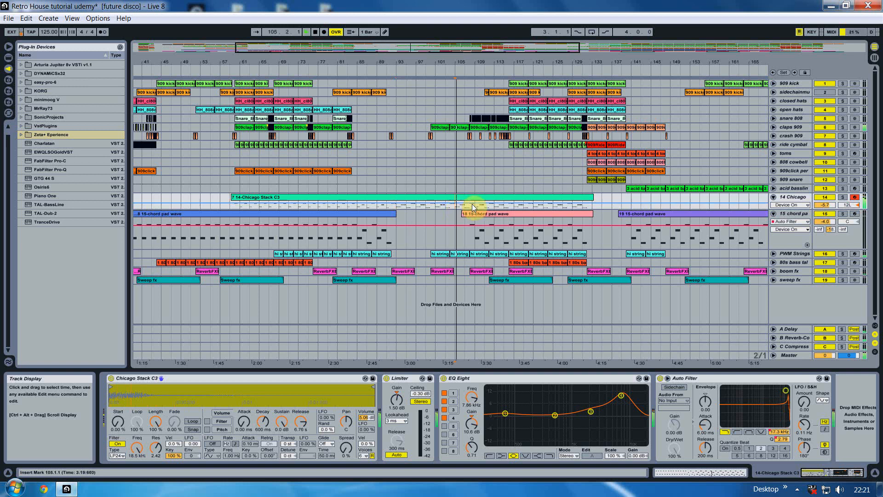
pyautogui.click(505, 206)
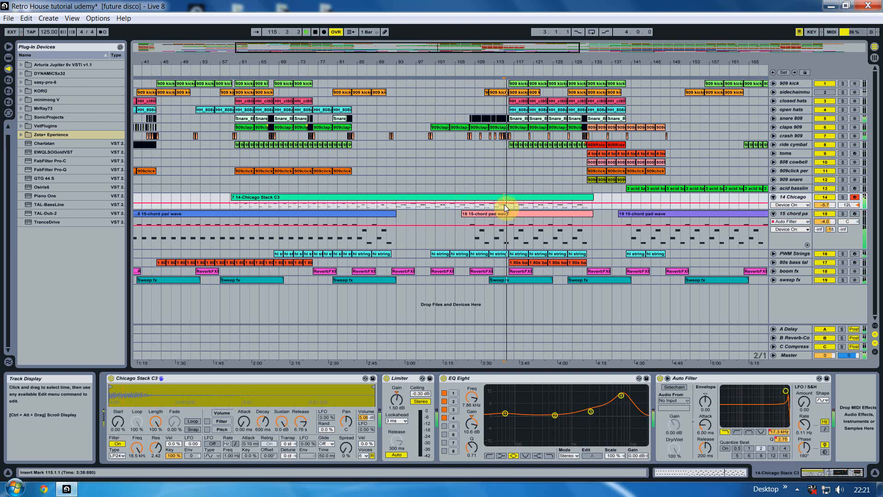
pyautogui.click(585, 206)
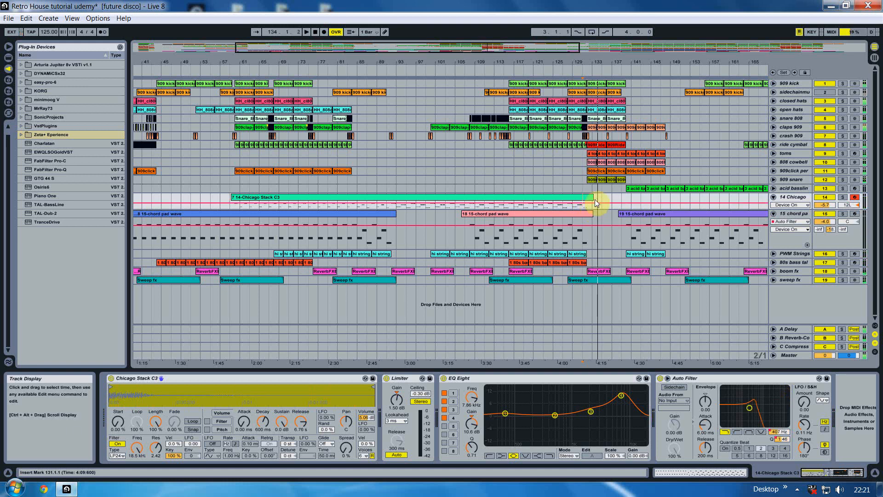
# Step: Delete the old Chicago clips between bars 188 and 220
pyautogui.click(606, 58)
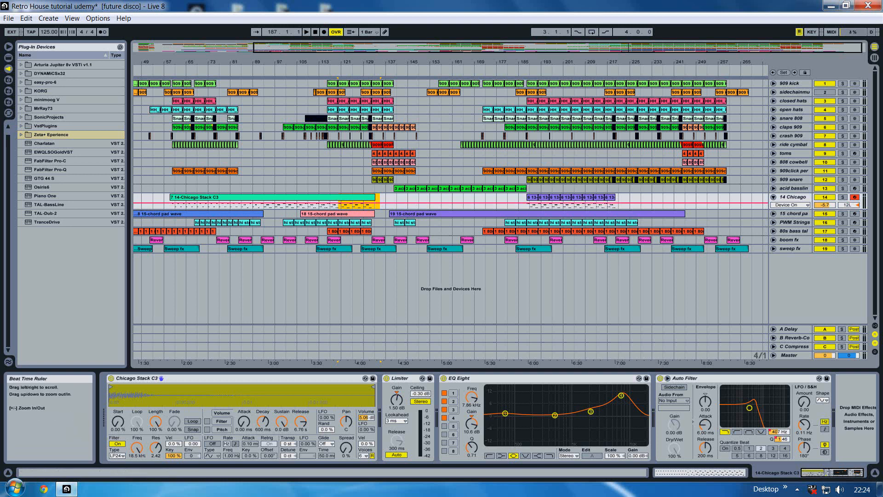
pyautogui.moveTo(555, 60); pyautogui.dragTo(527, 106)
pyautogui.click(494, 203)
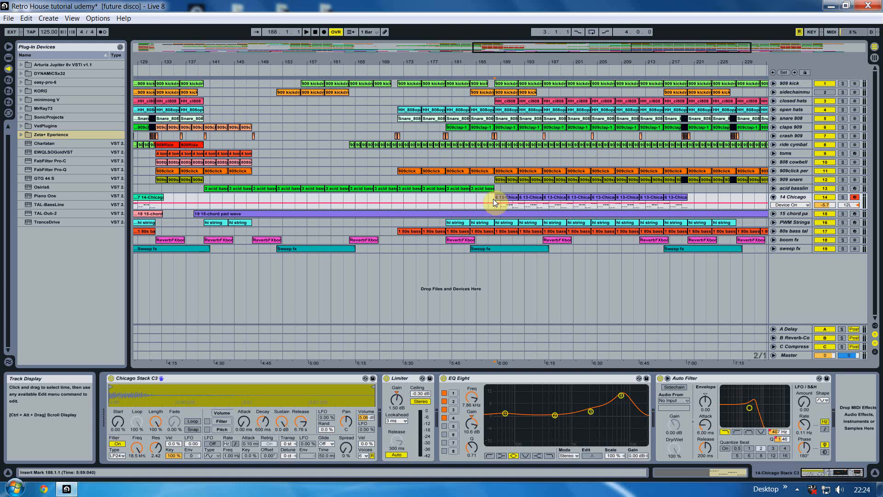
pyautogui.click(493, 200)
pyautogui.moveTo(491, 202); pyautogui.dragTo(690, 205)
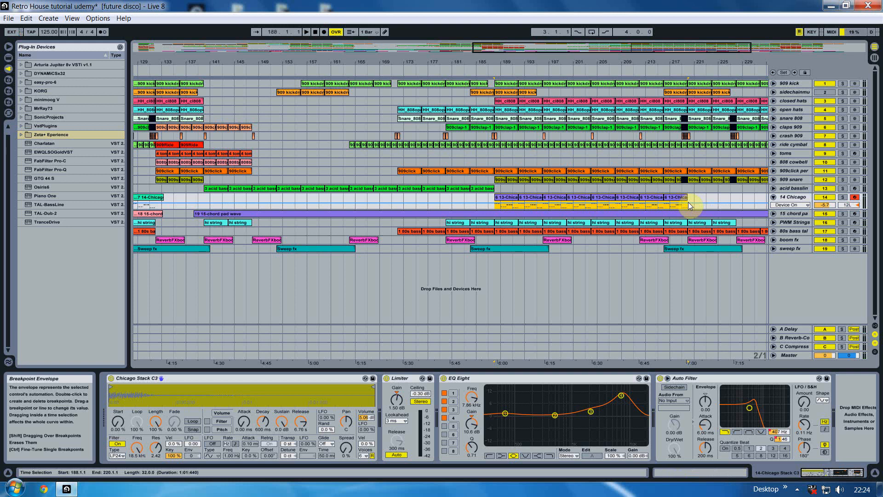
pyautogui.press('Delete')
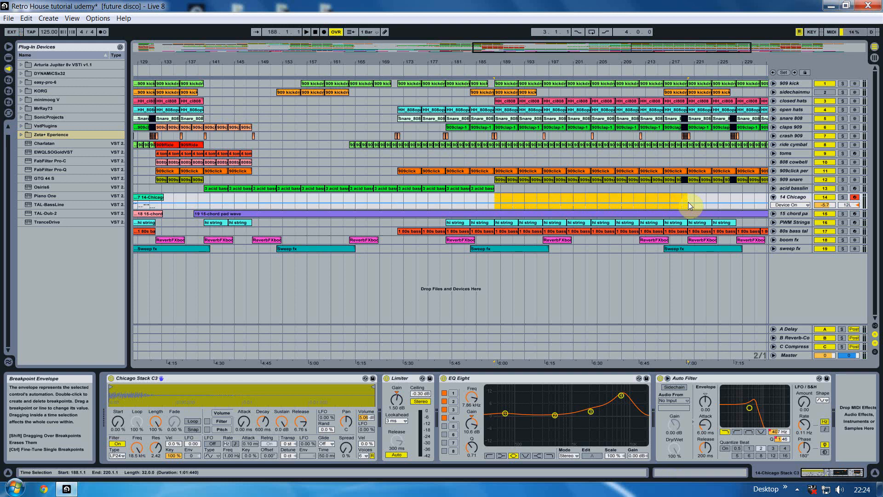
# Step: Copy an eight-bar section from the opened-filter part of the recorded Chicago clip to bar 137 on the same track
pyautogui.moveTo(246, 63); pyautogui.dragTo(380, 62)
pyautogui.click(247, 191)
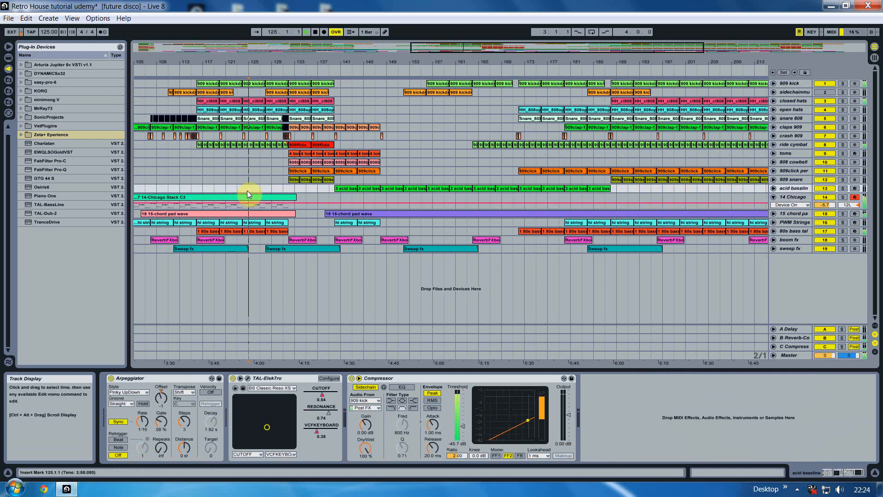
pyautogui.moveTo(253, 55); pyautogui.dragTo(257, 180)
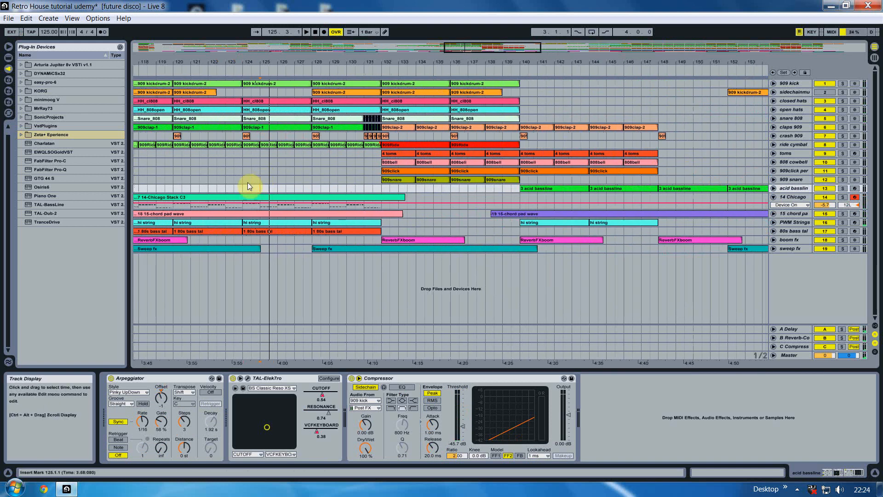
pyautogui.click(177, 191)
pyautogui.moveTo(175, 189); pyautogui.dragTo(234, 190)
pyautogui.moveTo(306, 191); pyautogui.dragTo(311, 196)
pyautogui.moveTo(206, 198); pyautogui.dragTo(492, 204)
pyautogui.moveTo(492, 207); pyautogui.dragTo(501, 207)
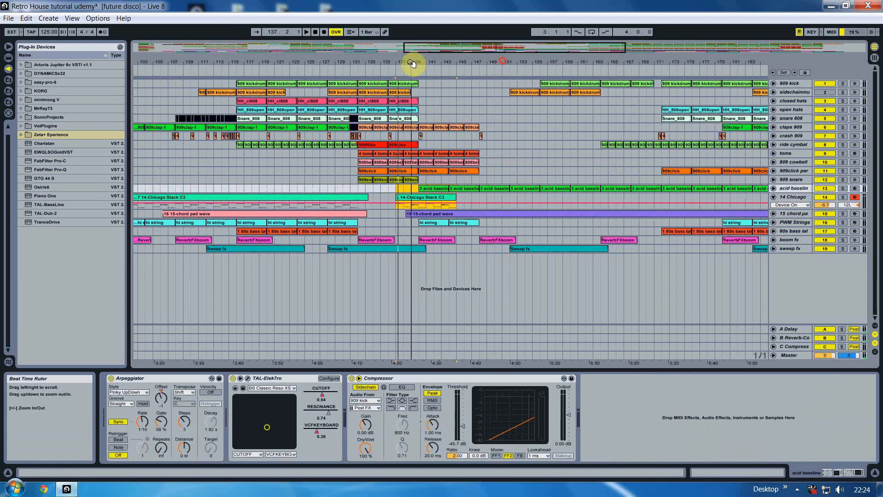
# Step: Move the eight-bar Chicago copy so that it starts at bar 188
pyautogui.moveTo(412, 65); pyautogui.dragTo(414, 73)
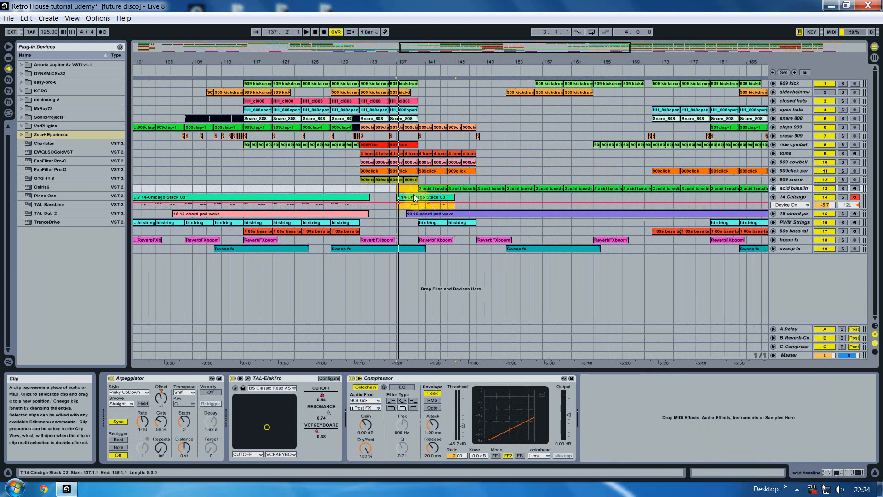
pyautogui.click(502, 197)
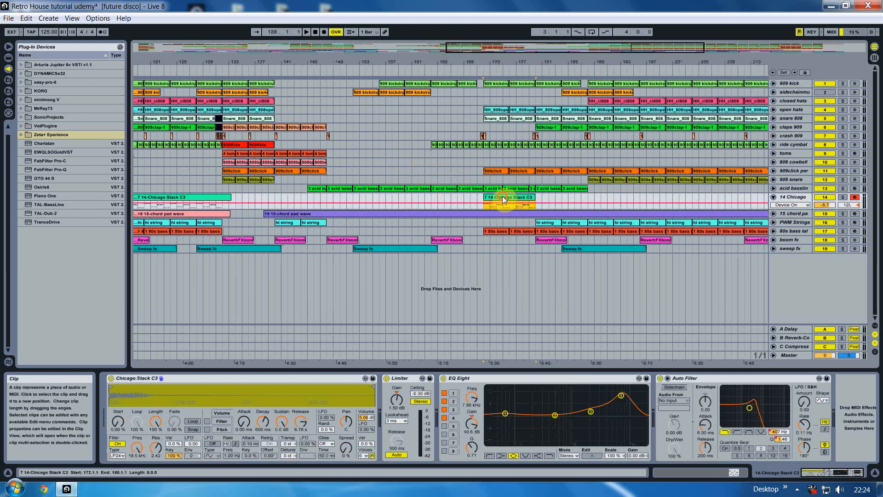
pyautogui.moveTo(504, 199); pyautogui.dragTo(602, 202)
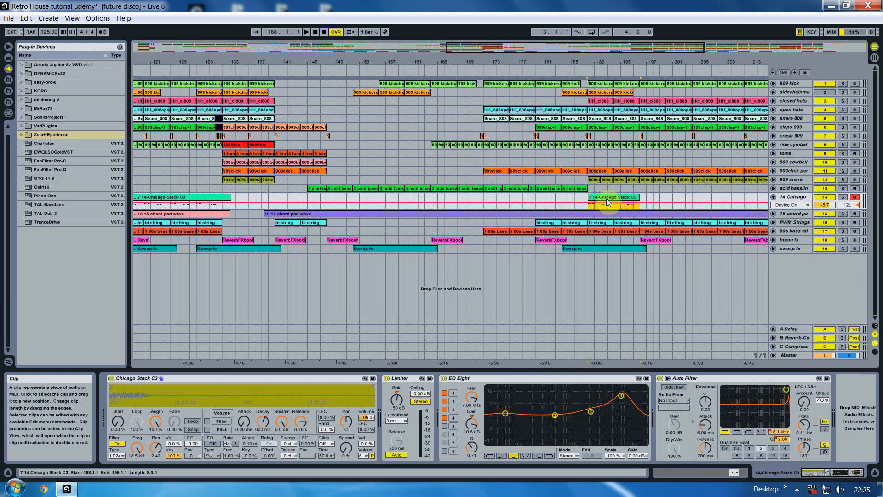
# Step: Duplicate the eight-bar Chicago clip end to end until the copies fill bars 188 to 220
pyautogui.hotkey('ctrl', 'd')
pyautogui.moveTo(657, 199); pyautogui.dragTo(713, 199)
pyautogui.moveTo(720, 63); pyautogui.dragTo(582, 66)
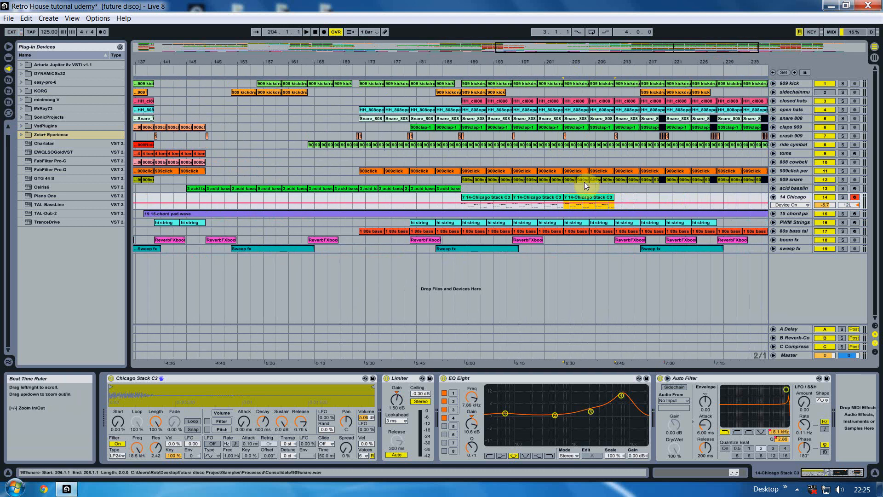
pyautogui.hotkey('ctrl', 'd')
# Step: Audition the end of the duplicated Chicago clips leading into bar 220
pyautogui.click(642, 187)
pyautogui.press('space')
pyautogui.click(659, 200)
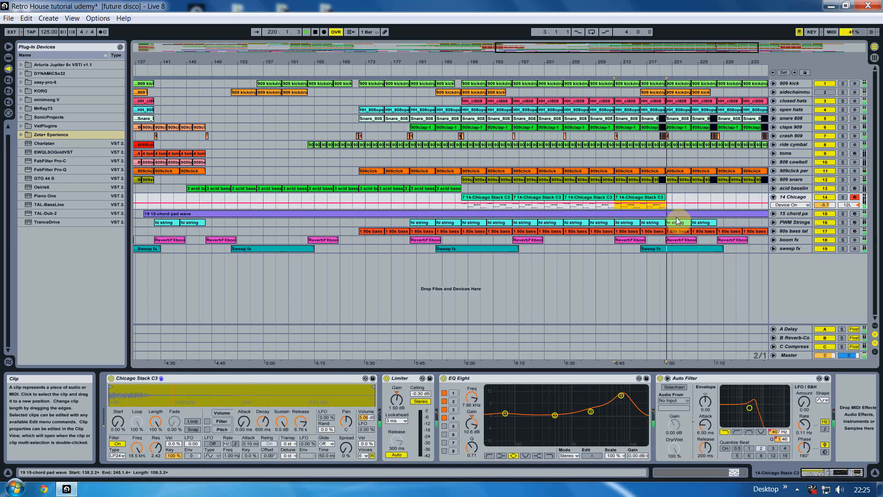
# Step: Fold the Chicago track and select its long recorded clip starting at bar 59
pyautogui.click(773, 197)
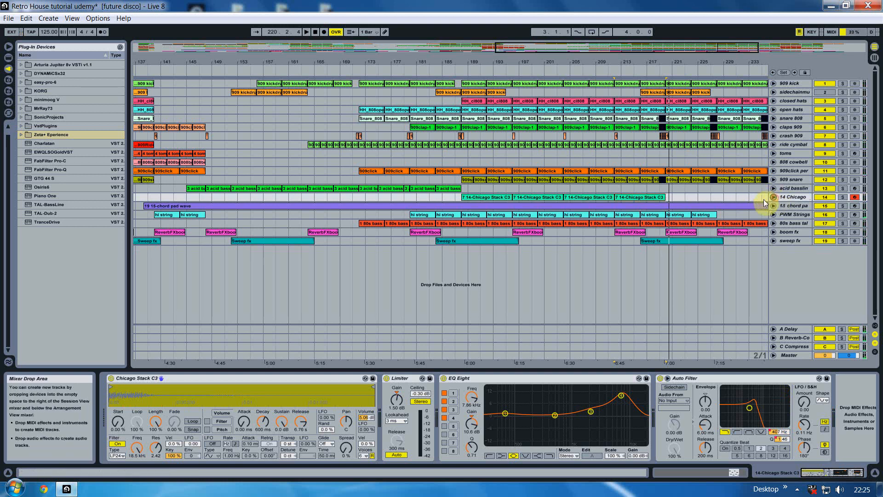
pyautogui.moveTo(365, 61); pyautogui.dragTo(478, 36)
pyautogui.click(283, 197)
pyautogui.click(283, 198)
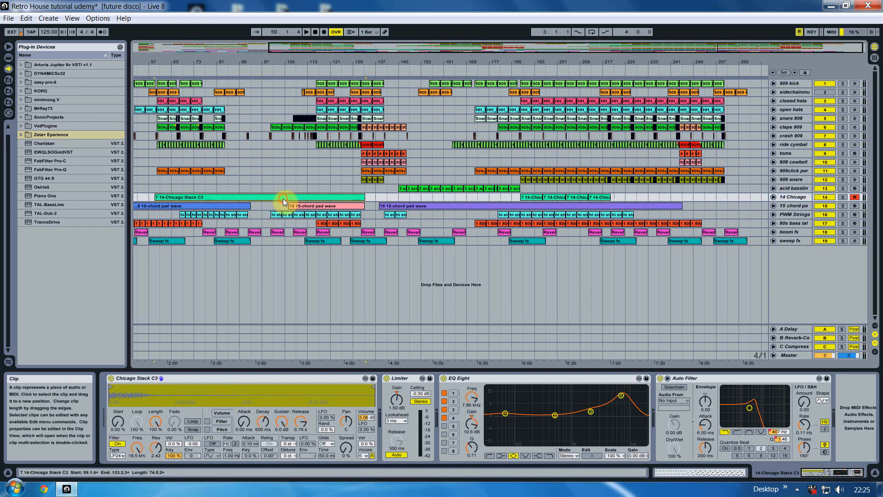